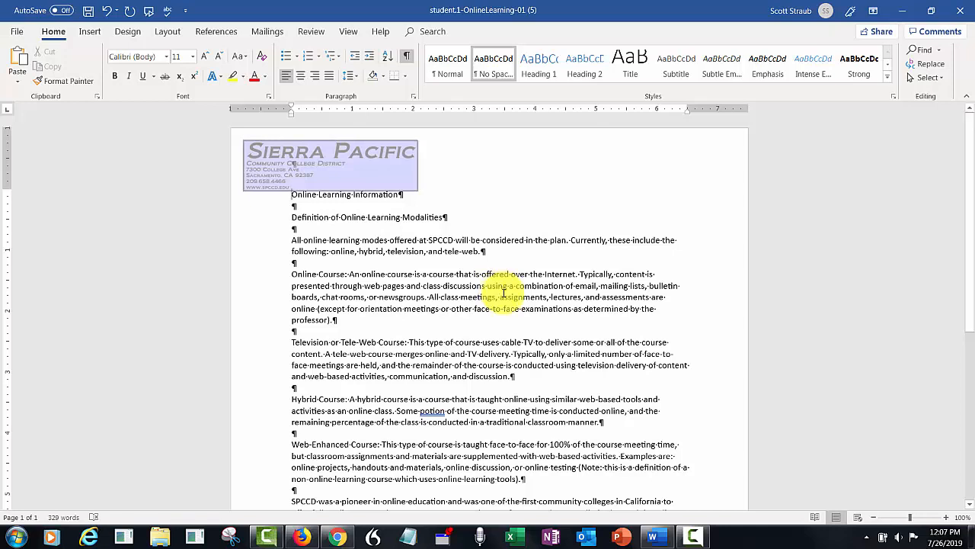
click(13, 32)
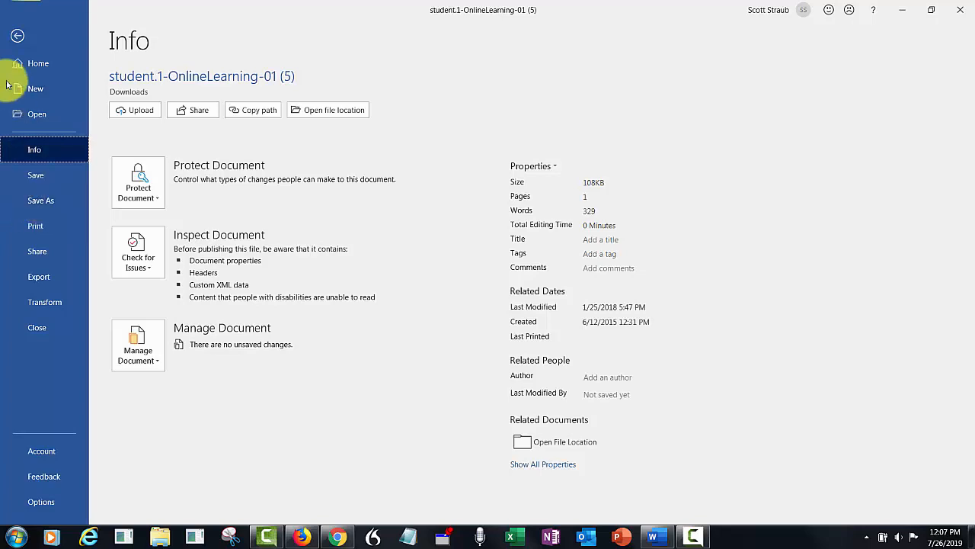
click(17, 35)
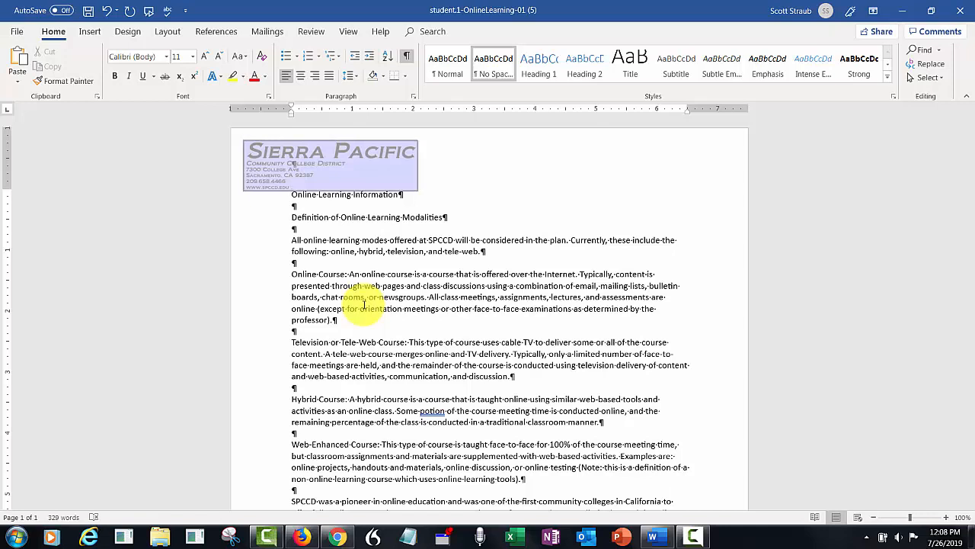
- Set the whole document's line spacing to Multiple at 1.2 and its spacing after paragraphs to 12 pt
key(ctrl+a)
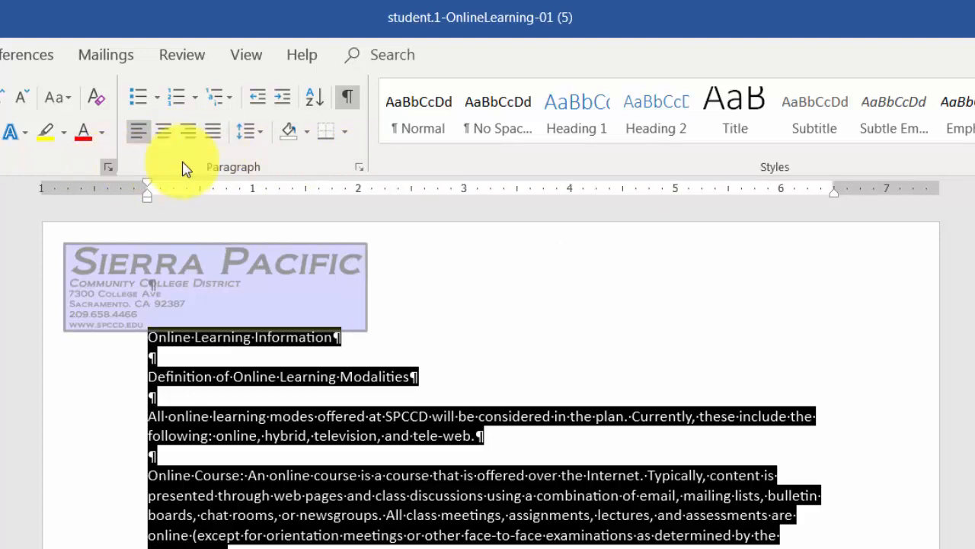
click(361, 171)
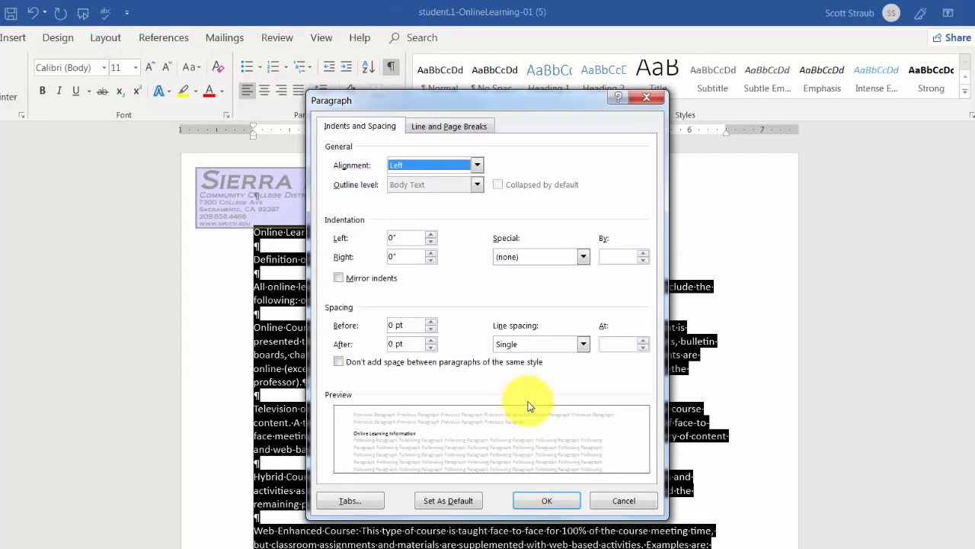
click(583, 345)
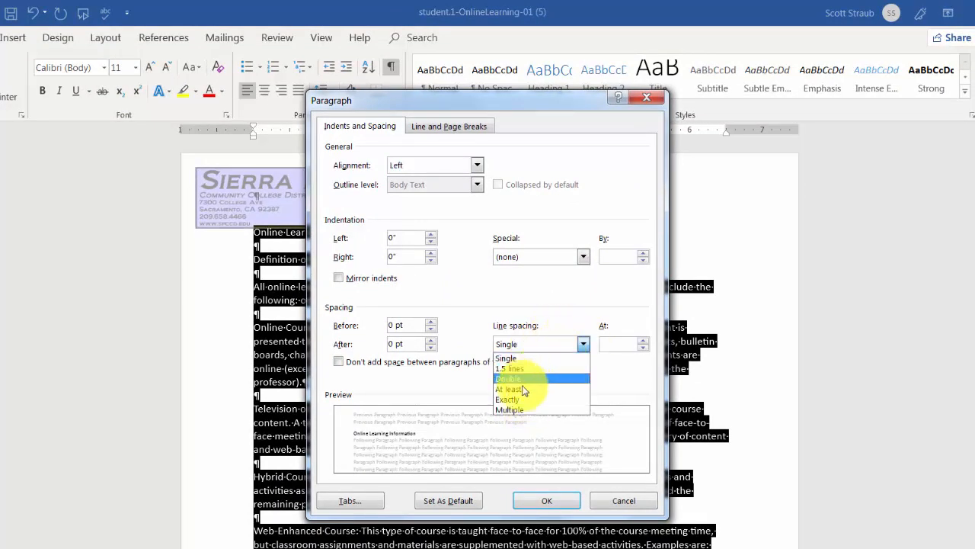
click(509, 412)
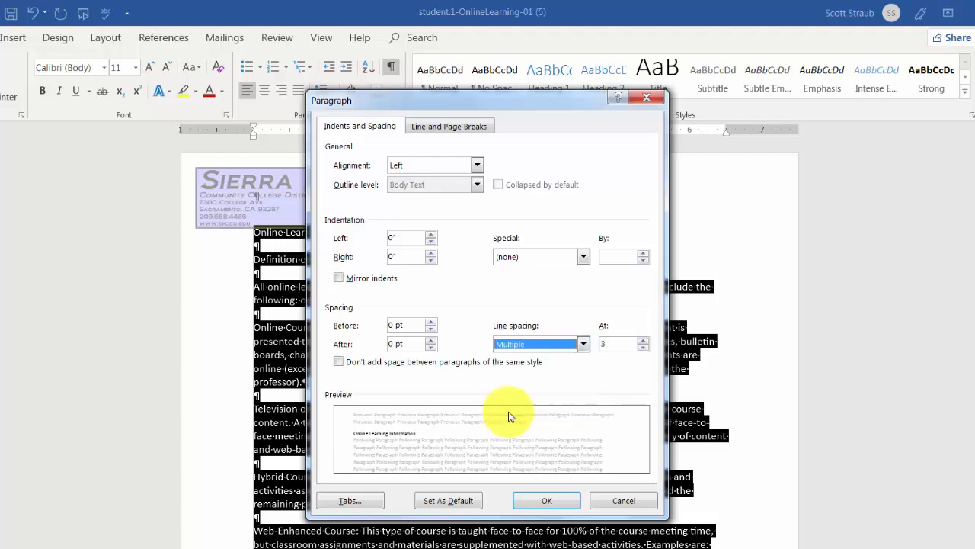
double_click(621, 343)
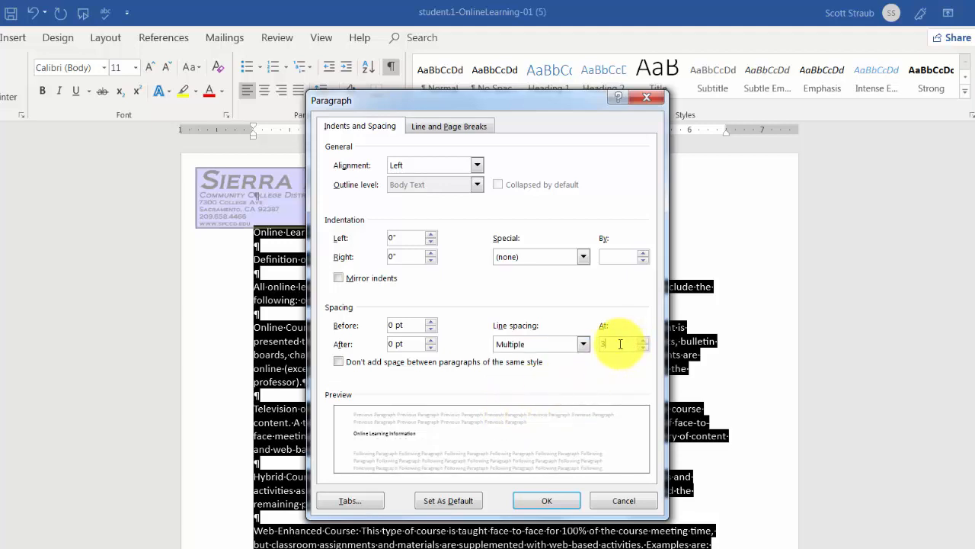
key(BackSpace)
text(1.2)
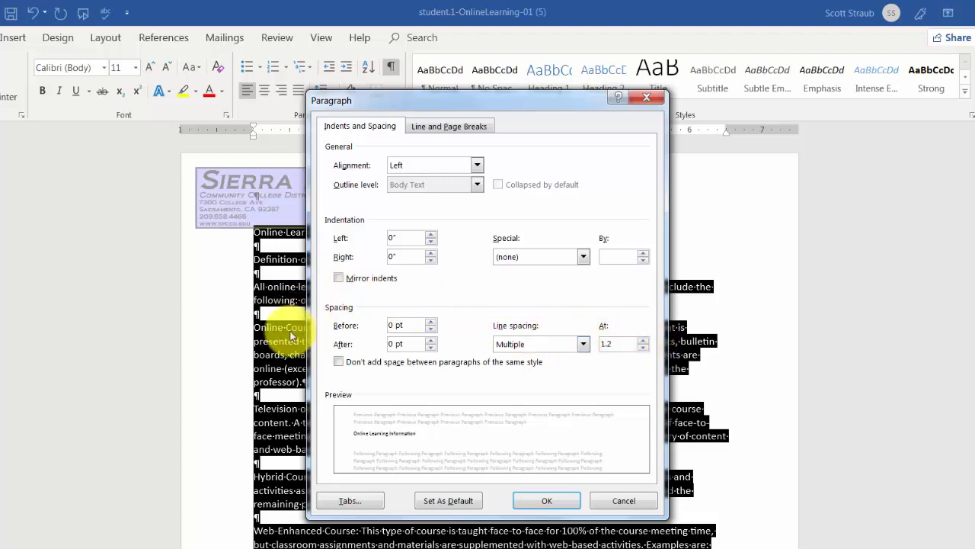
click(430, 340)
click(431, 339)
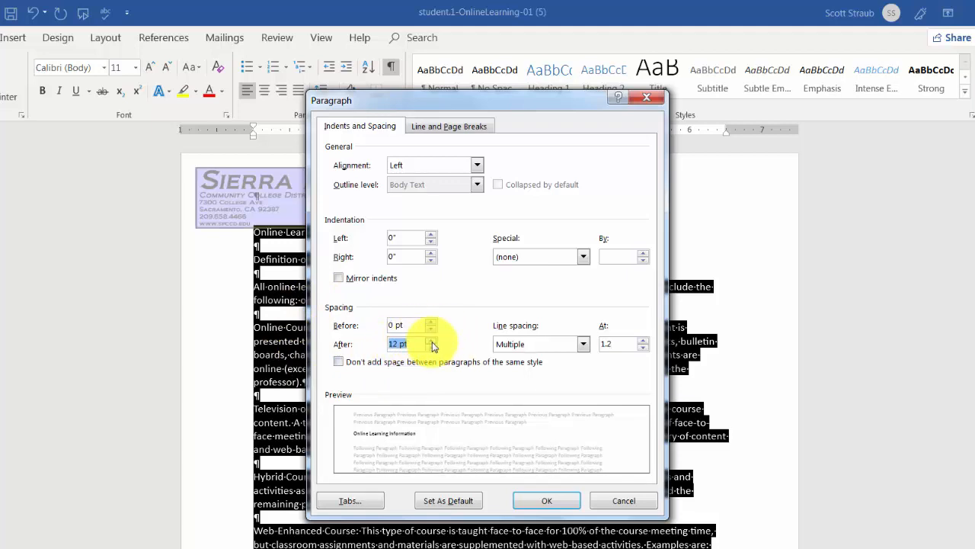
click(544, 503)
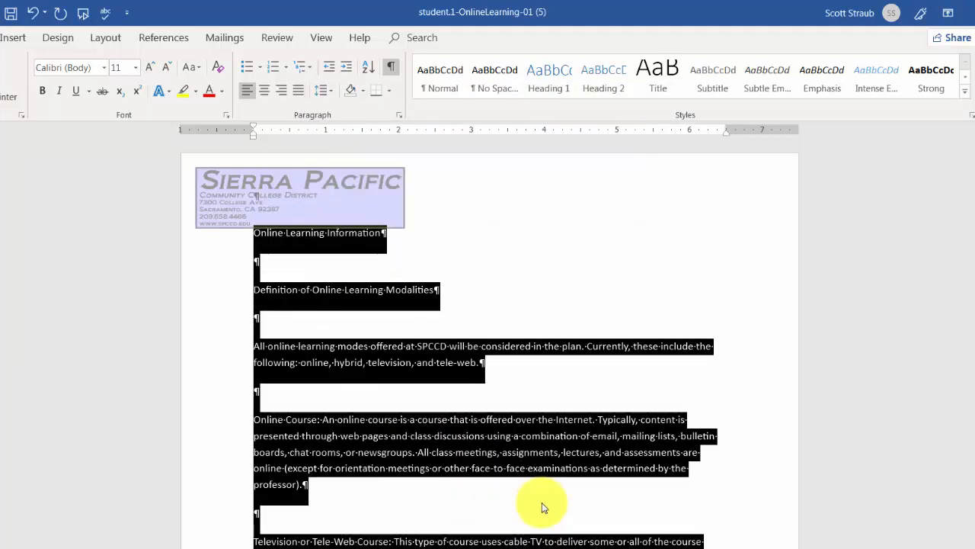
- Toggle the display of paragraph marks and hidden formatting symbols off and back on
click(390, 69)
click(391, 70)
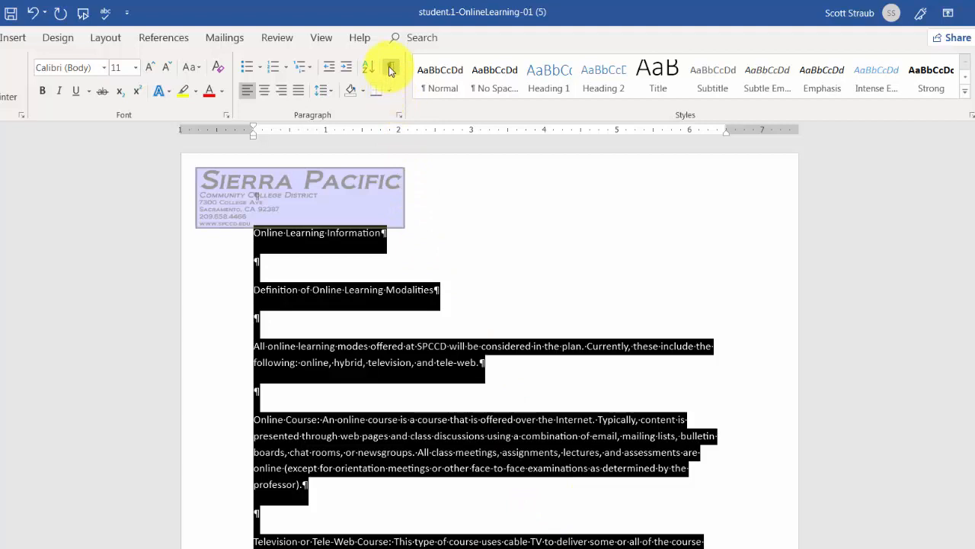
click(391, 69)
click(391, 70)
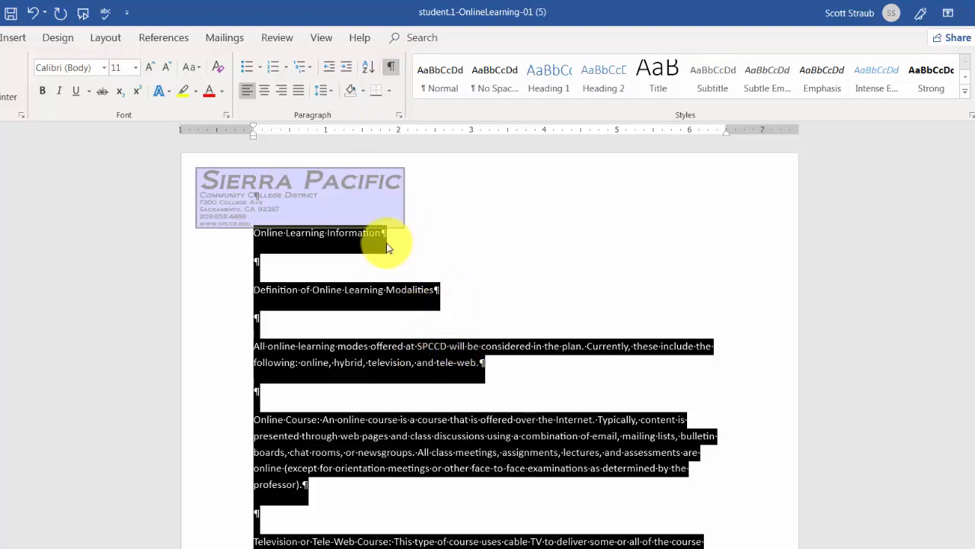
click(392, 67)
click(392, 67)
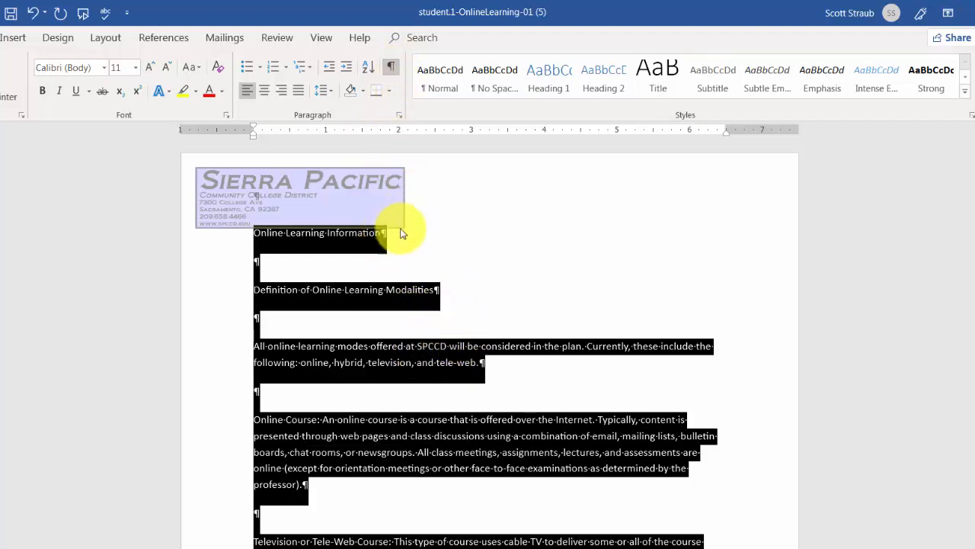
- Delete the blank paragraphs between the Online Learning Information title and the Hybrid Course paragraph
click(279, 261)
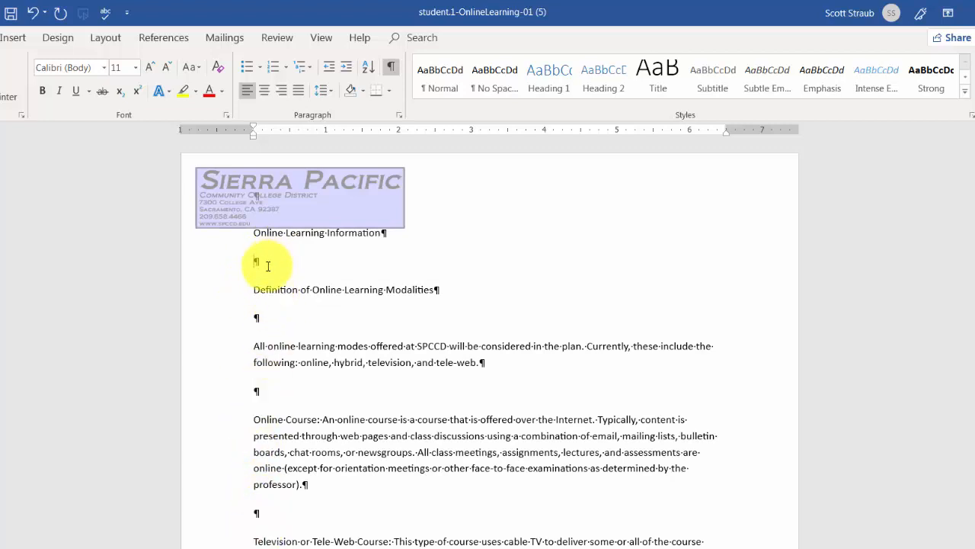
key(Delete)
click(275, 289)
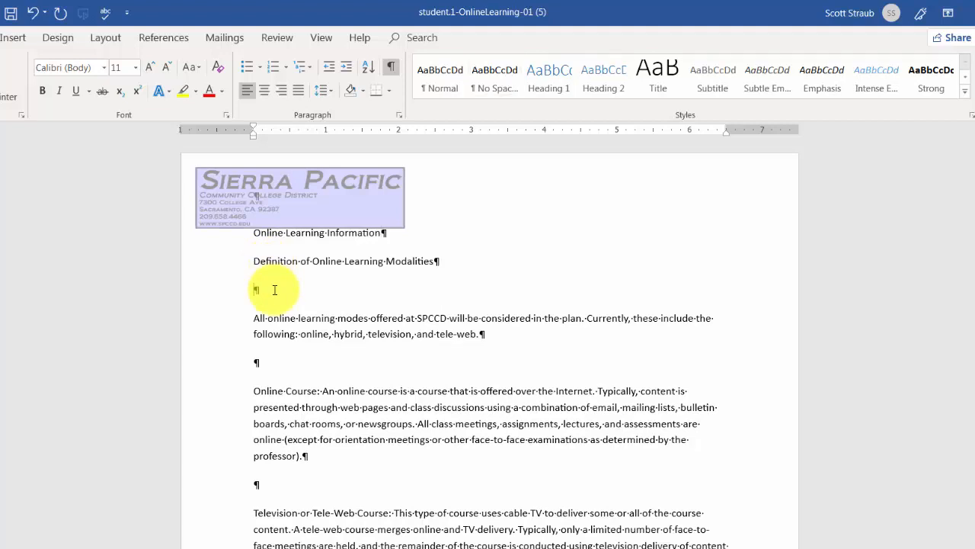
key(Delete)
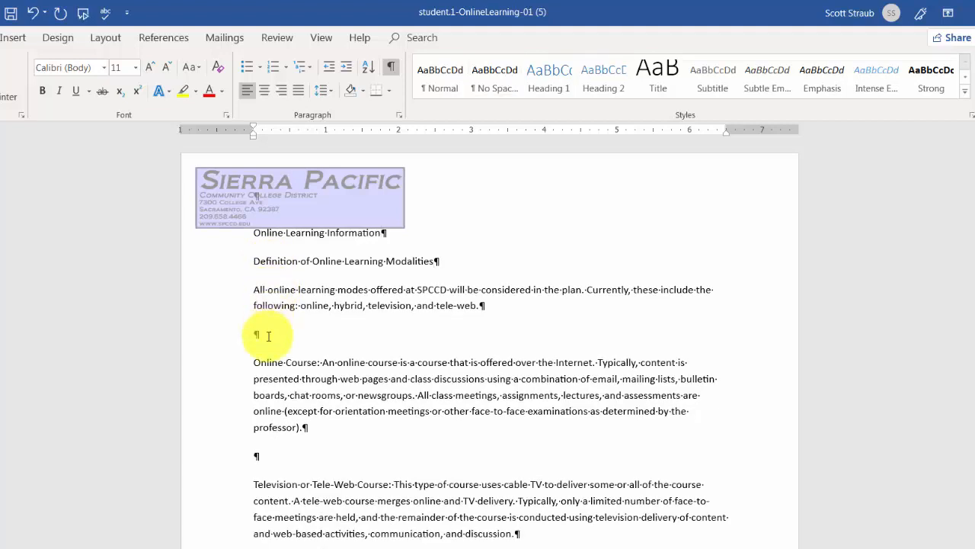
click(268, 336)
key(Delete)
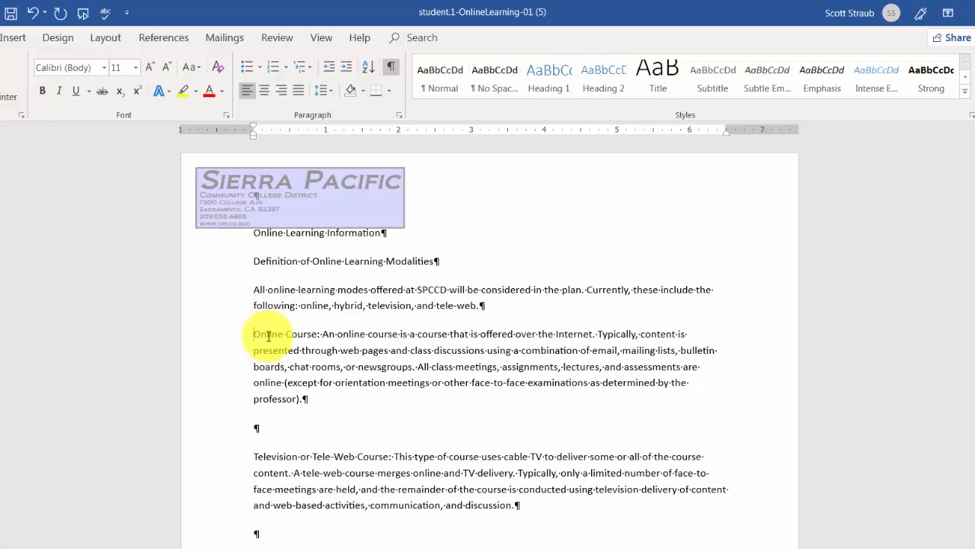
click(258, 431)
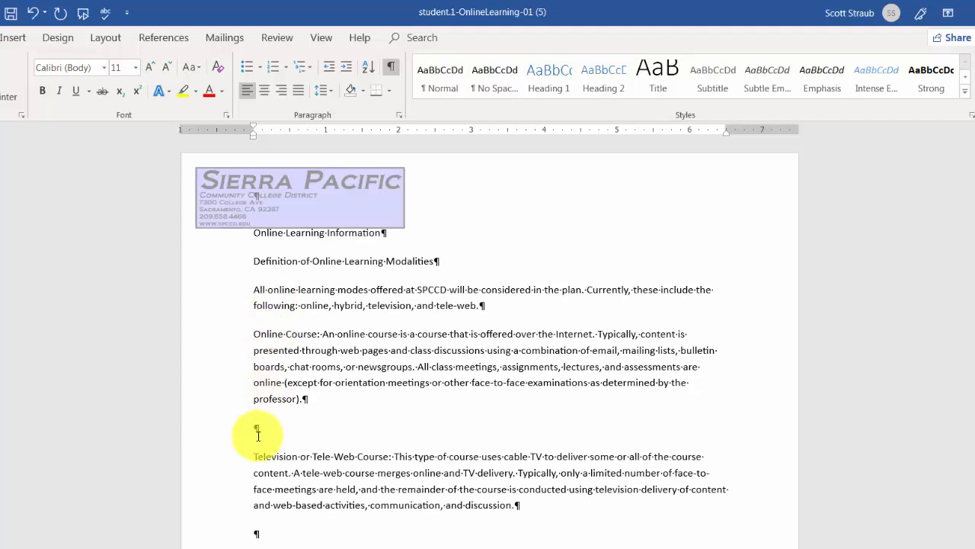
key(Delete)
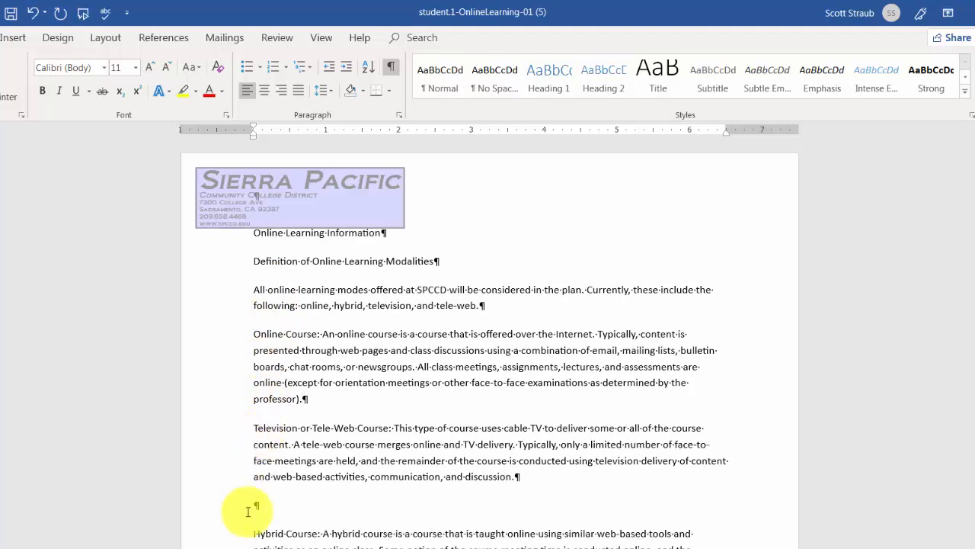
click(273, 505)
key(Delete)
- Delete the blank paragraphs following the Hybrid Course and Web-Enhanced Course paragraphs
scroll(262, 506, down, 3)
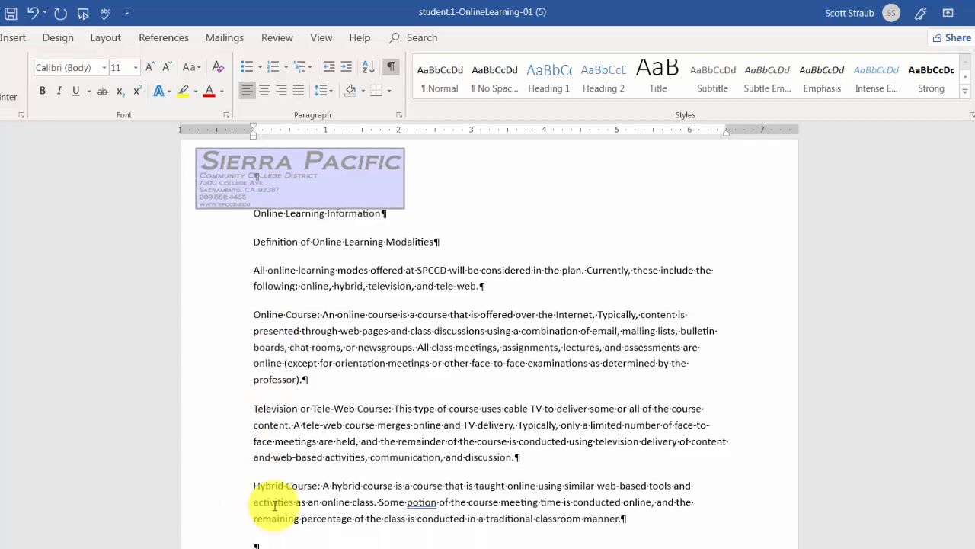
click(277, 455)
key(Delete)
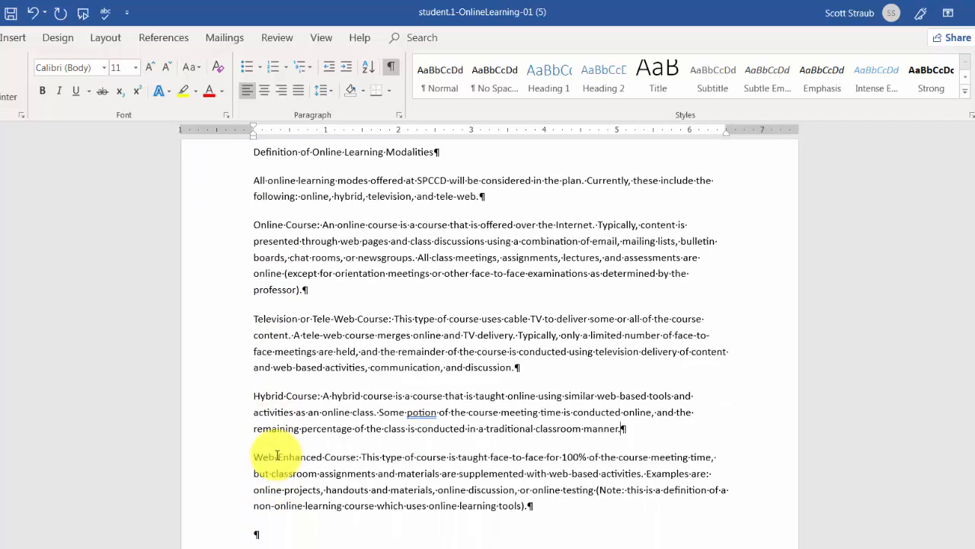
scroll(277, 455, down, 2)
click(275, 462)
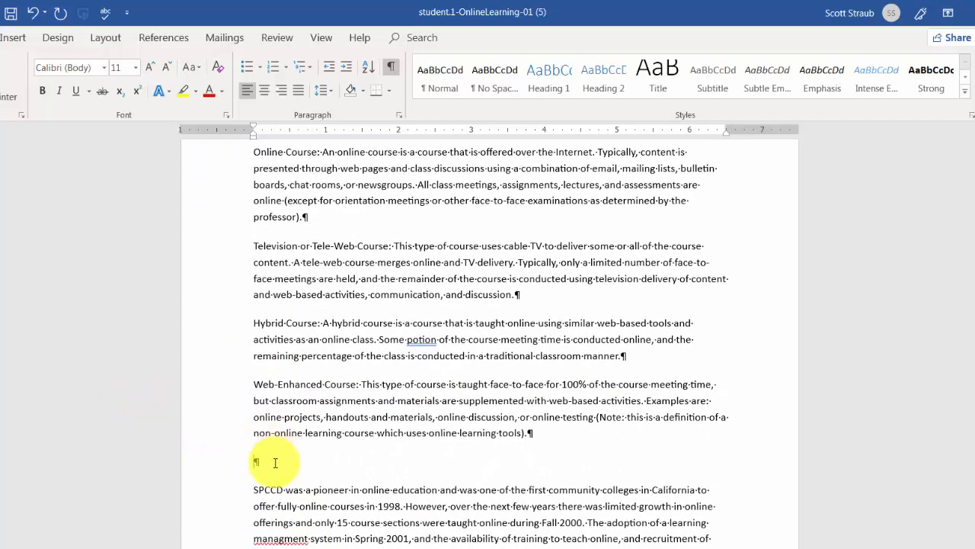
key(Delete)
scroll(276, 465, down, 5)
scroll(277, 468, up, 6)
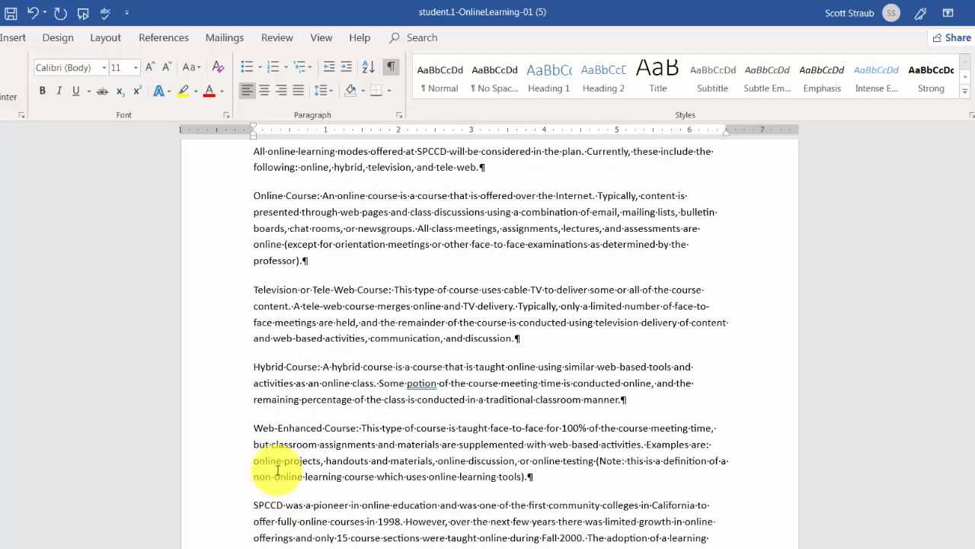
scroll(276, 470, up, 4)
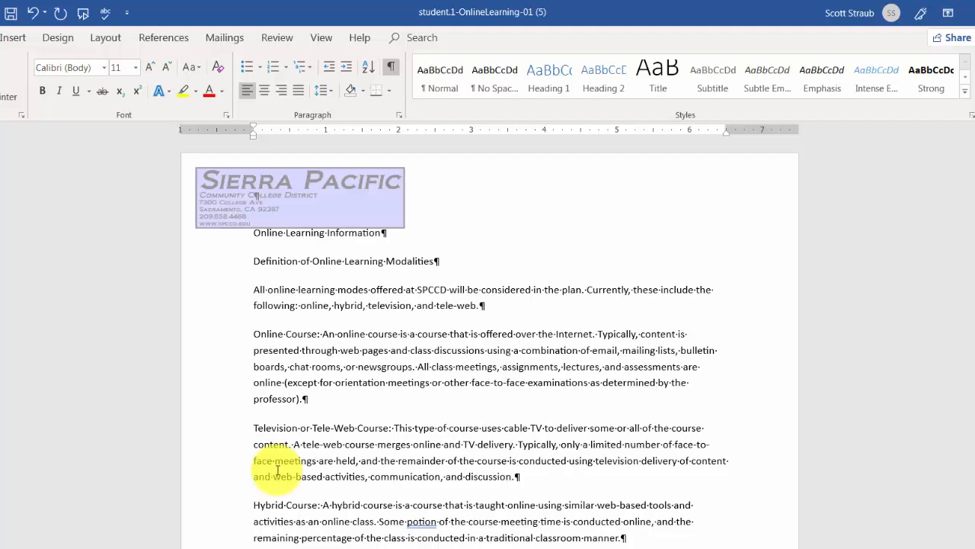
- Change the font of the entire document text to Cambria
key(ctrl+a)
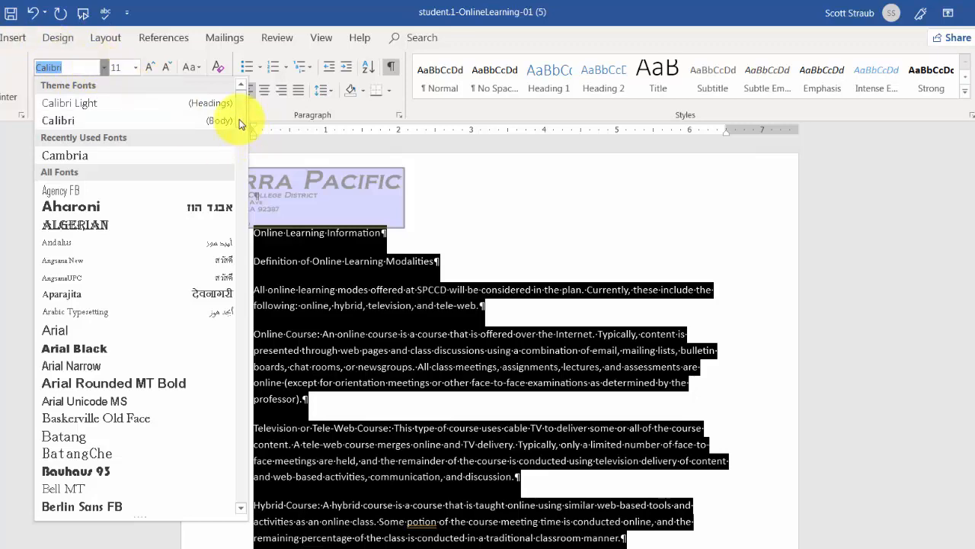
scroll(224, 135, down, 8)
scroll(222, 145, up, 10)
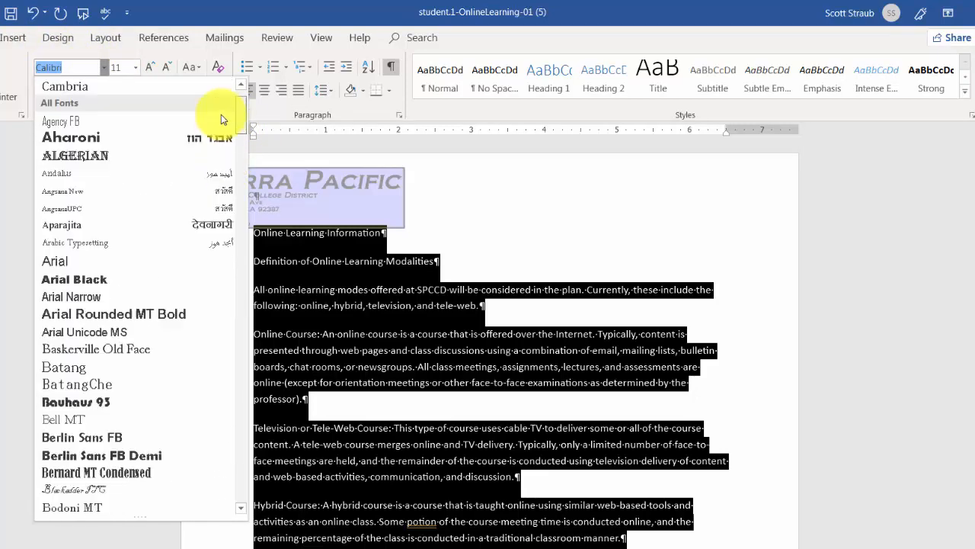
text(Camb)
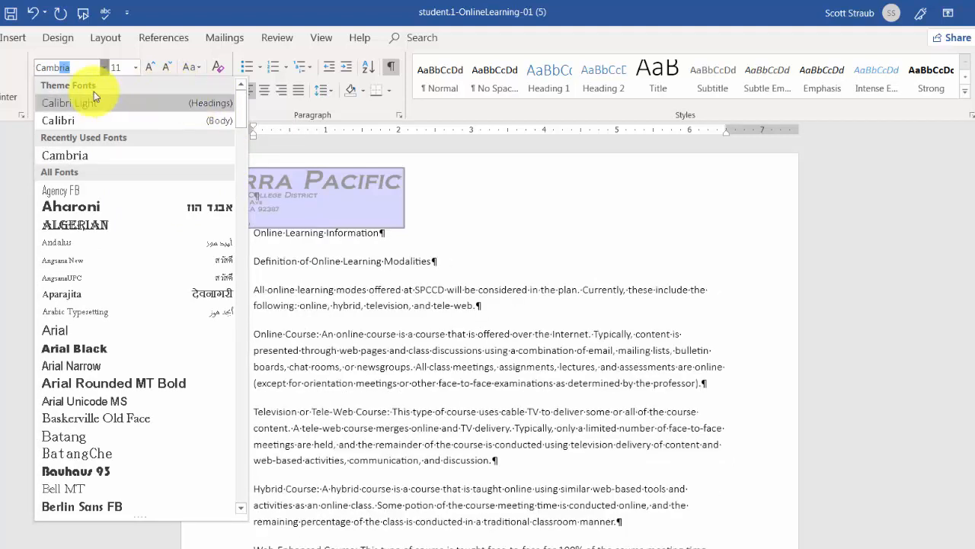
key(Return)
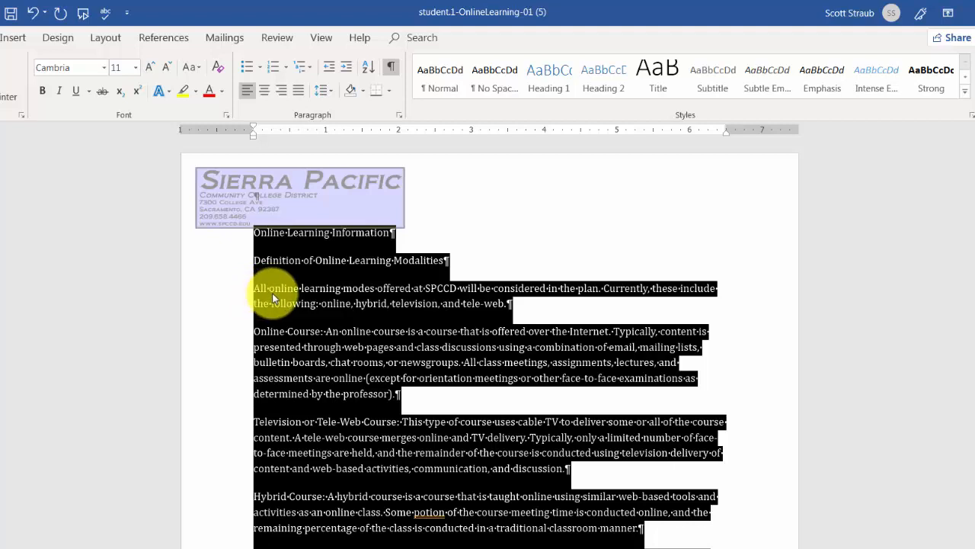
- Set the Online Learning Information title's paragraph spacing to 36 pt before and 18 pt after
click(325, 358)
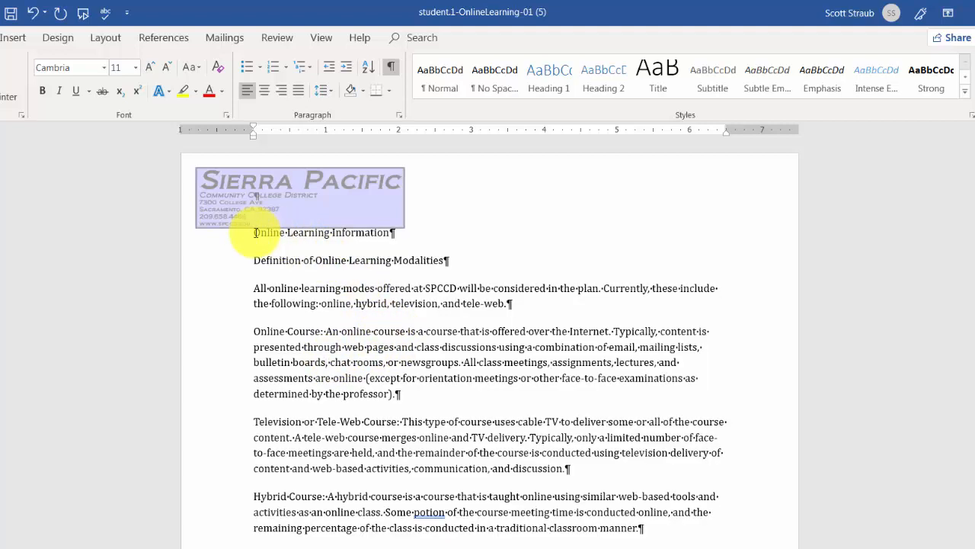
drag(253, 232, 403, 236)
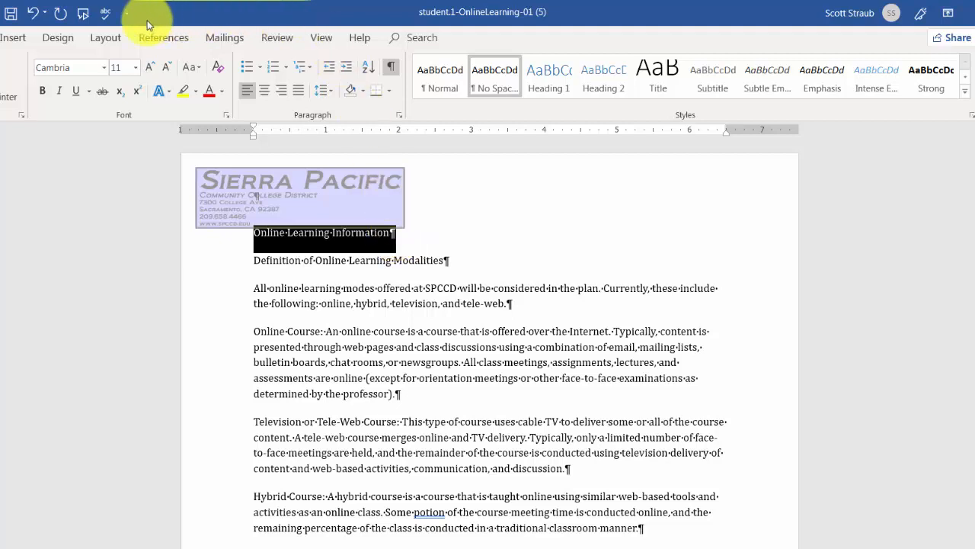
click(108, 38)
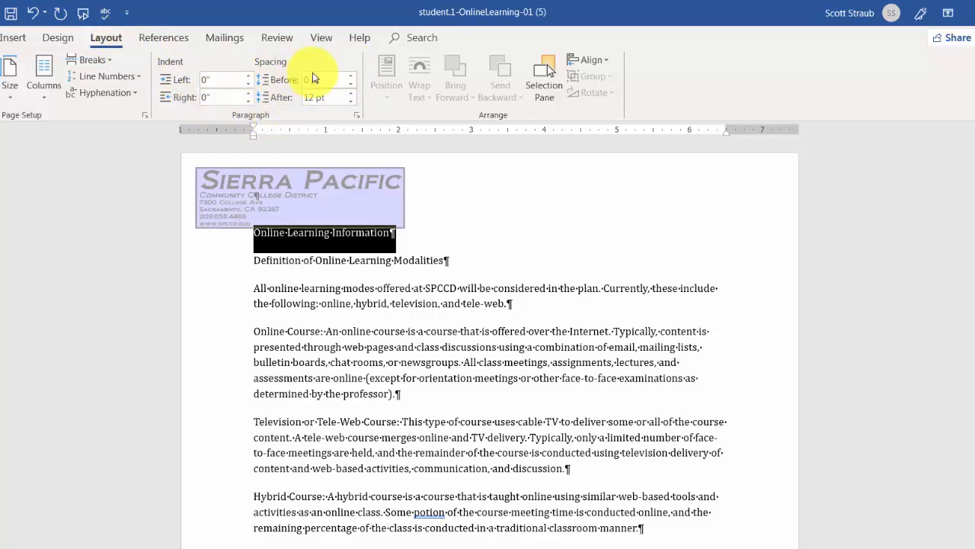
click(351, 77)
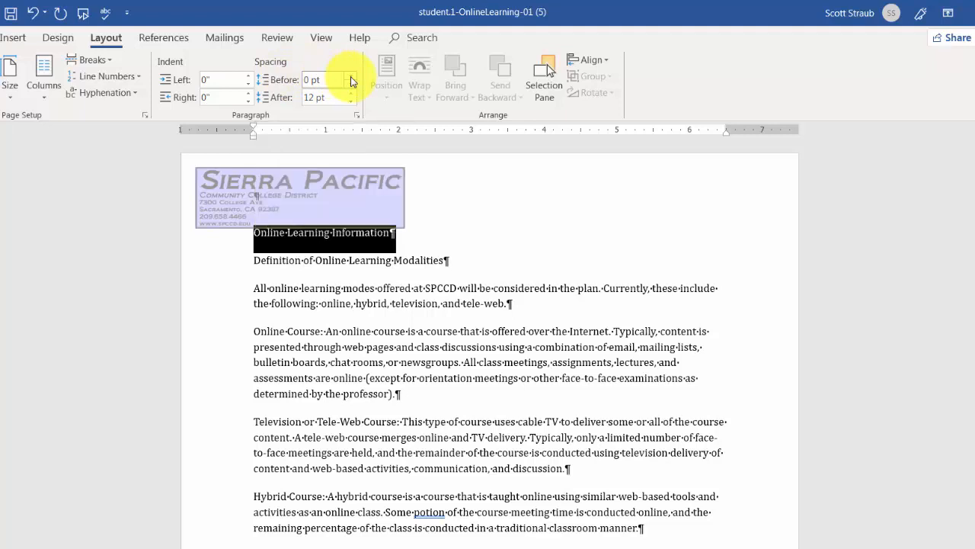
click(351, 77)
click(351, 77)
click(351, 77)
click(352, 77)
click(351, 77)
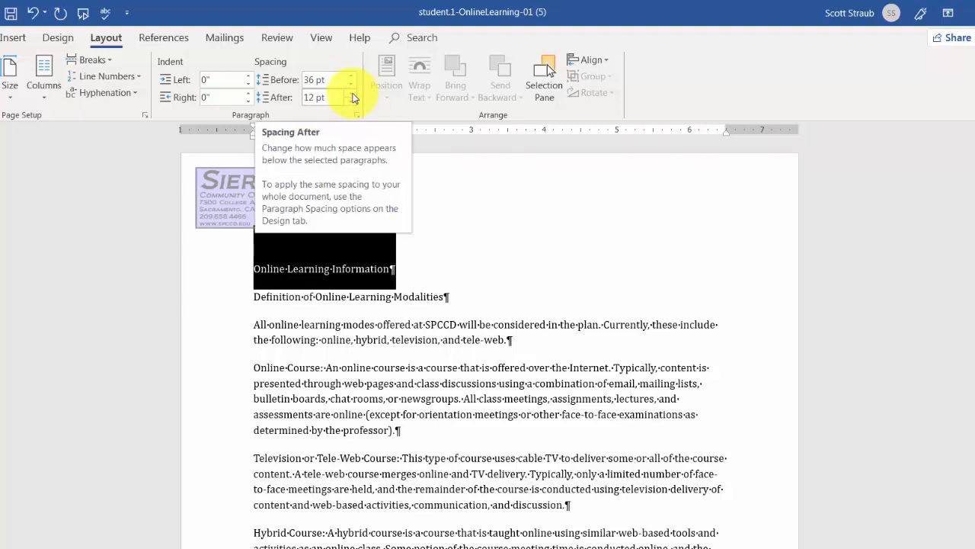
click(352, 93)
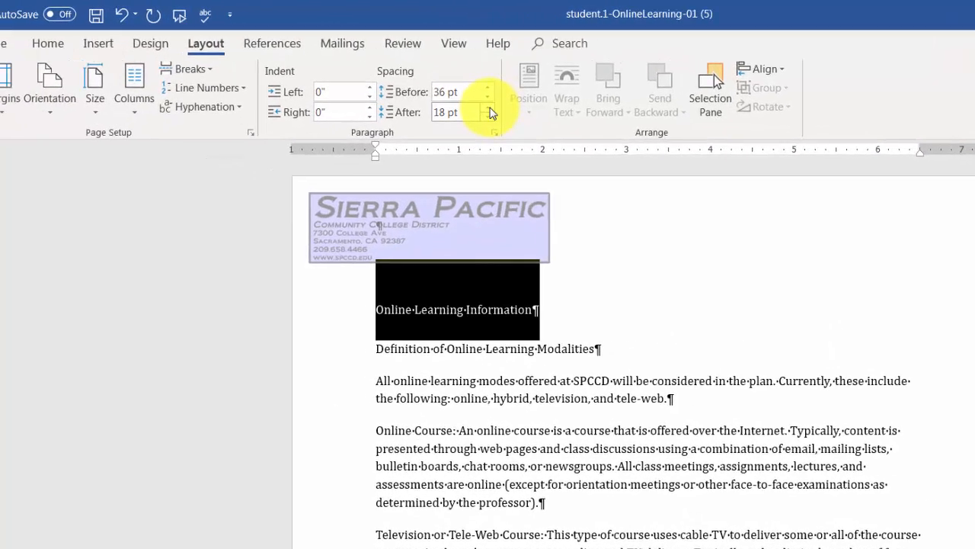
click(79, 47)
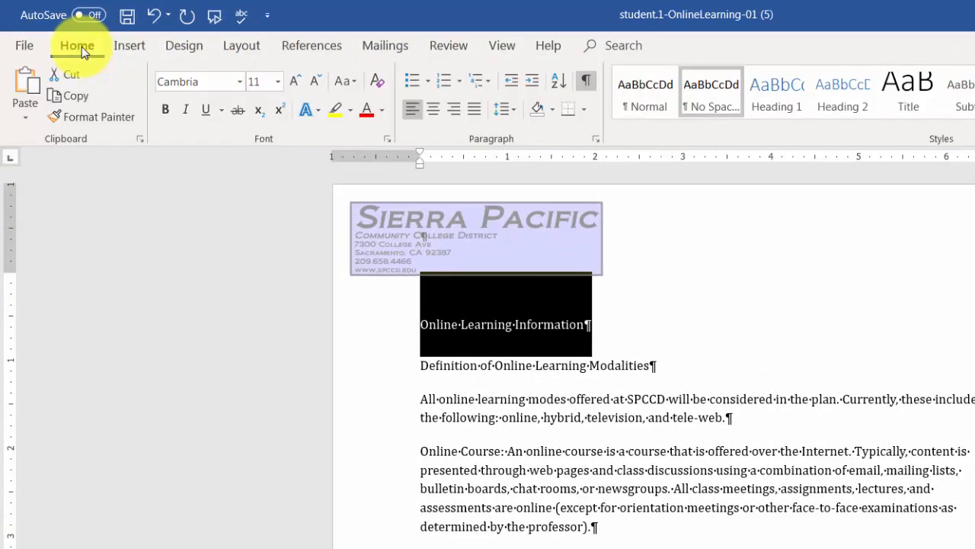
- Center the Online Learning Information title and format it as bold, 24 pt, small caps in the dark blue-gray theme color
click(432, 110)
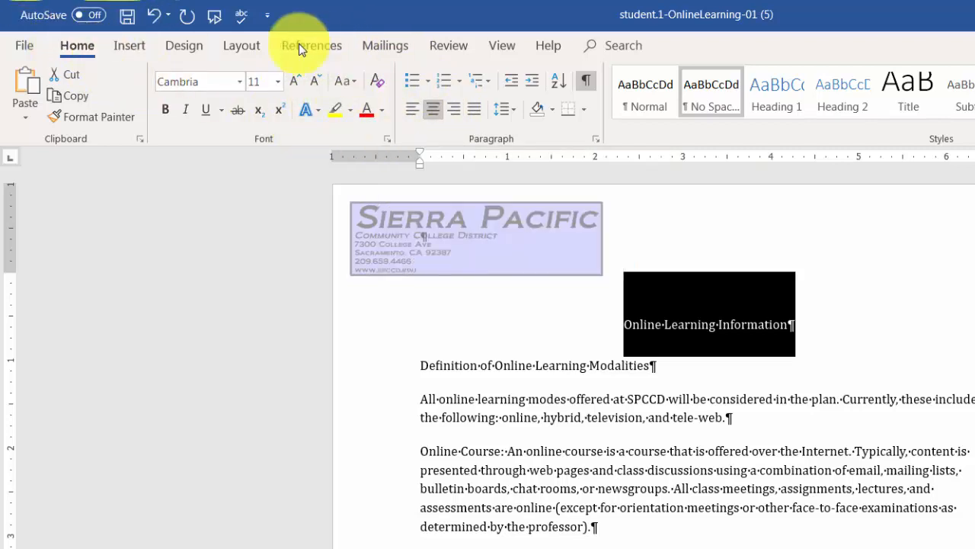
click(389, 139)
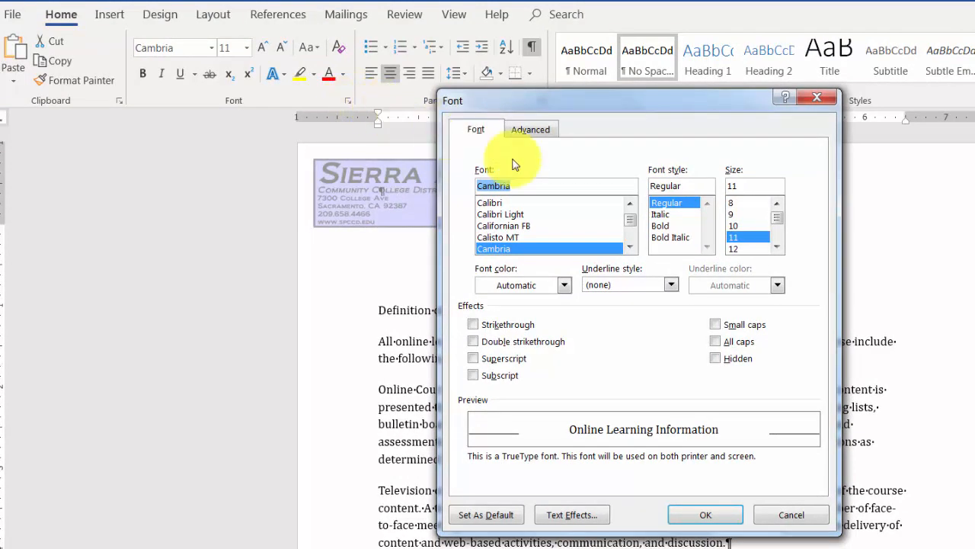
click(661, 226)
scroll(777, 225, down, 3)
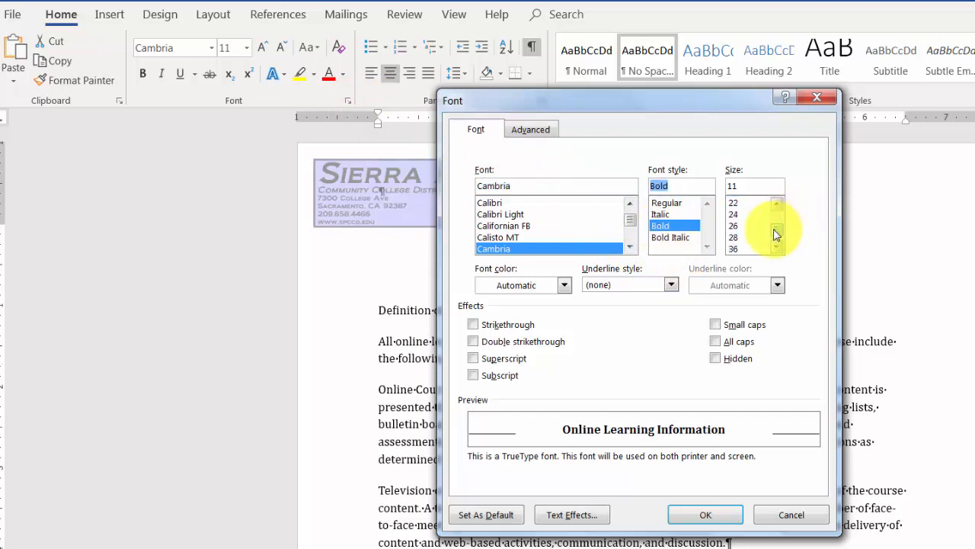
click(736, 215)
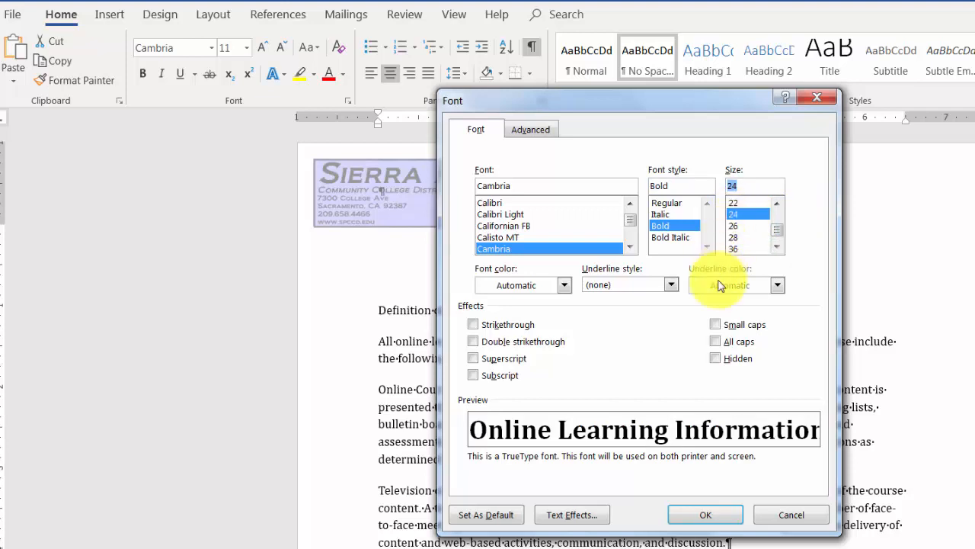
click(717, 326)
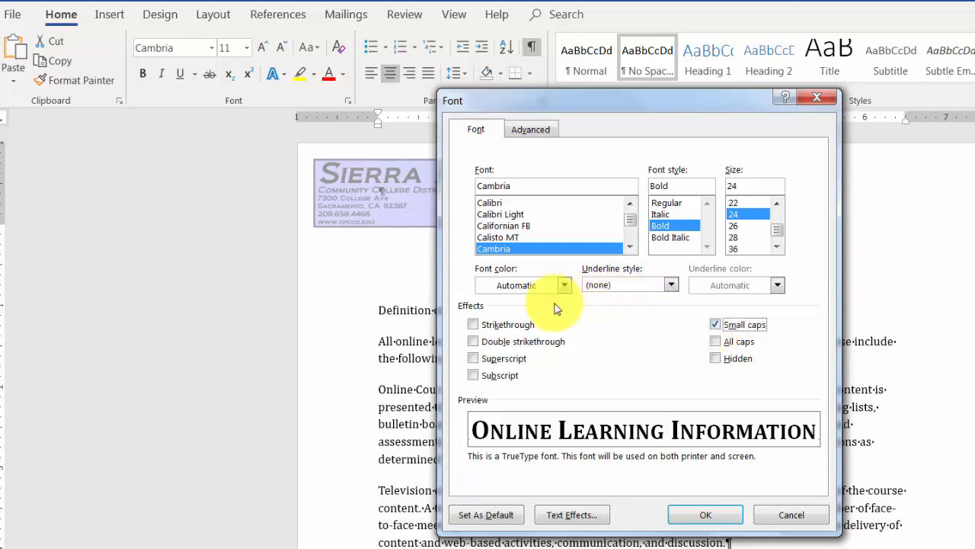
click(566, 287)
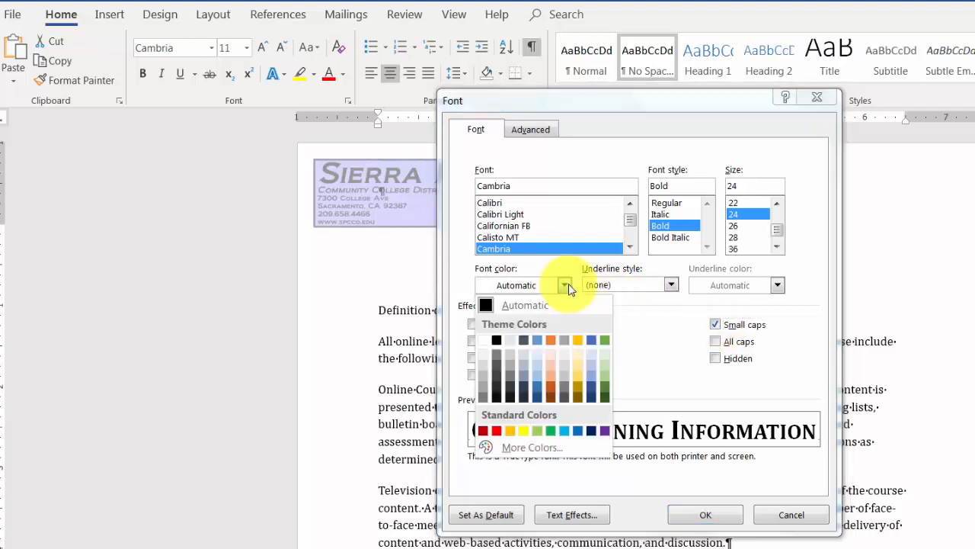
click(525, 341)
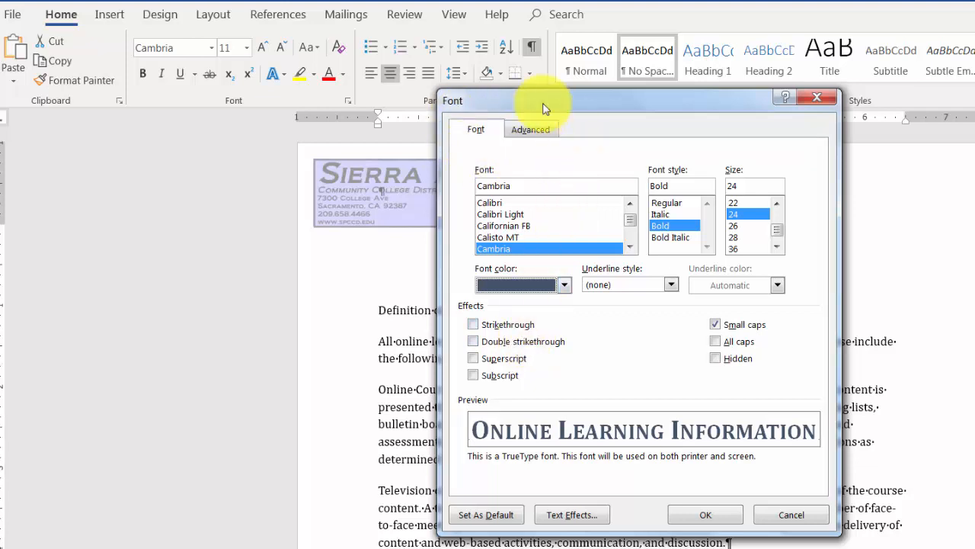
- Expand the title's character spacing by 1.2 pt and apply the font settings
click(535, 130)
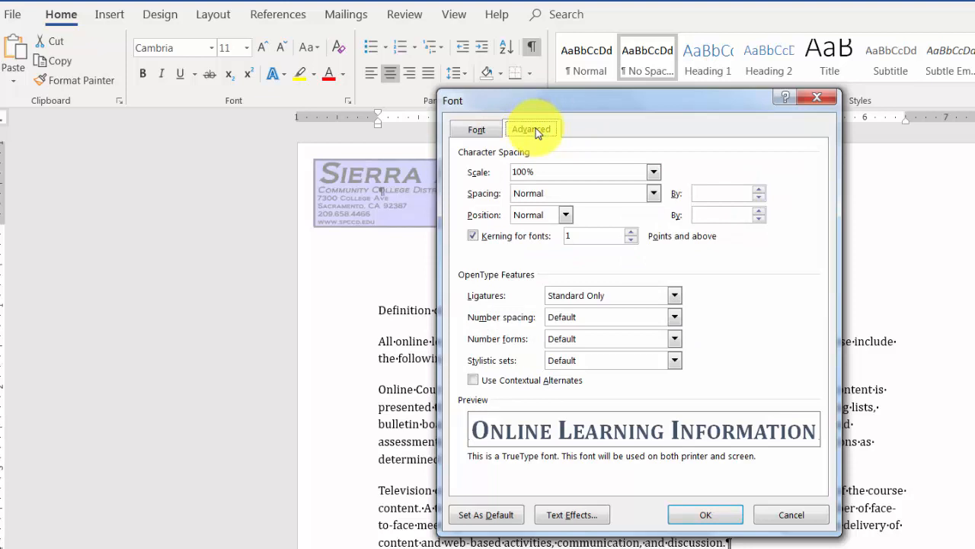
click(654, 193)
click(584, 220)
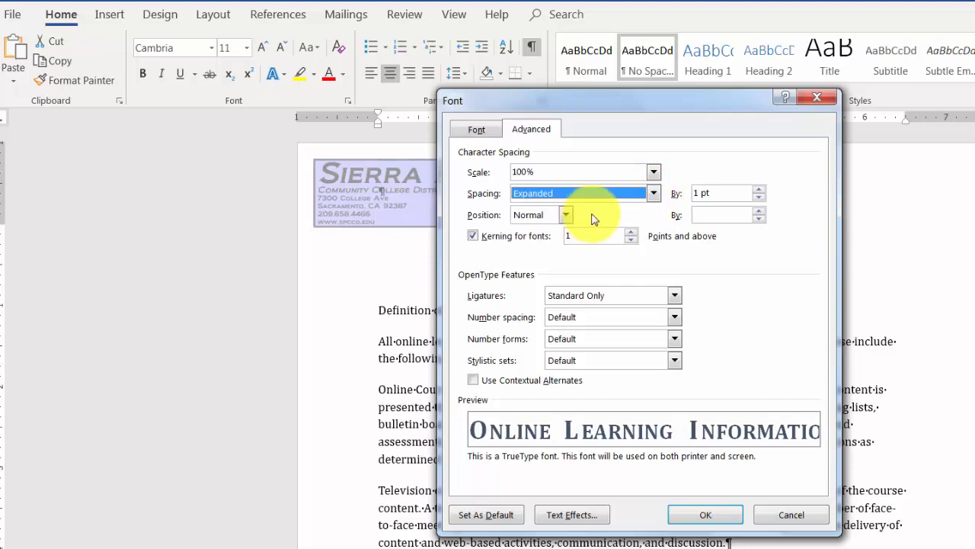
click(699, 193)
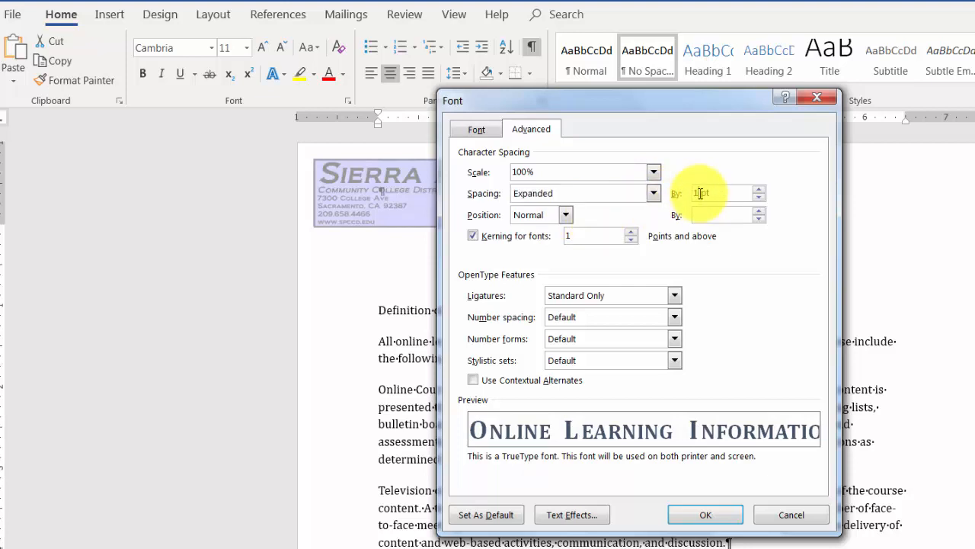
text(.2)
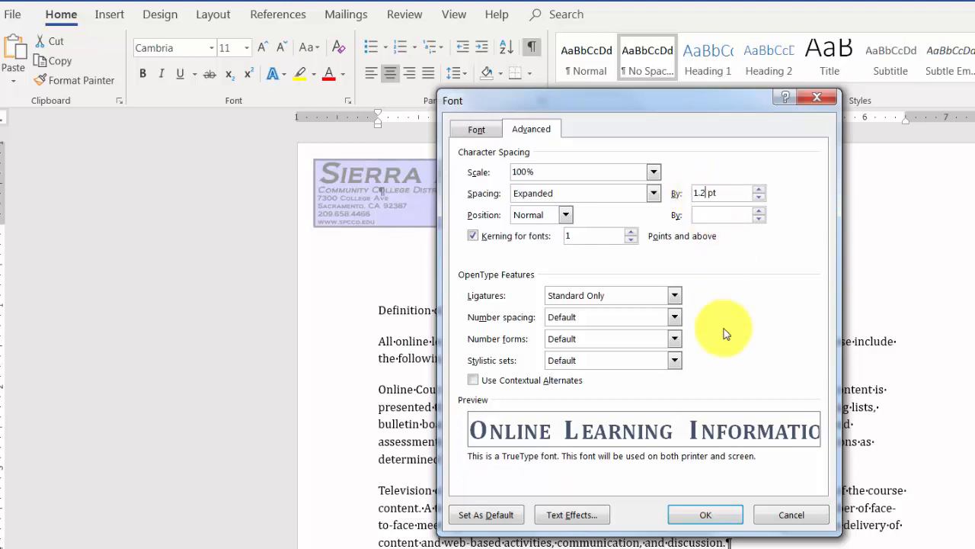
click(704, 517)
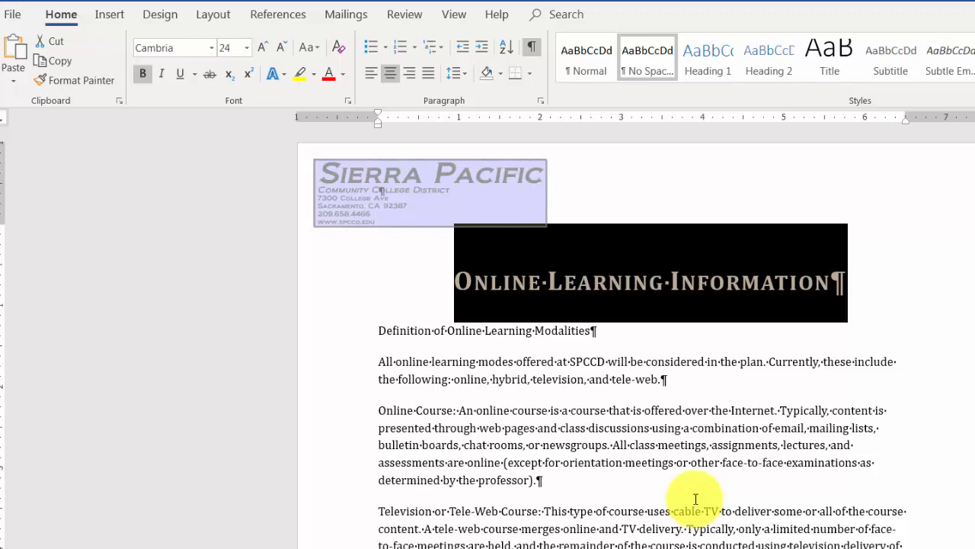
click(457, 446)
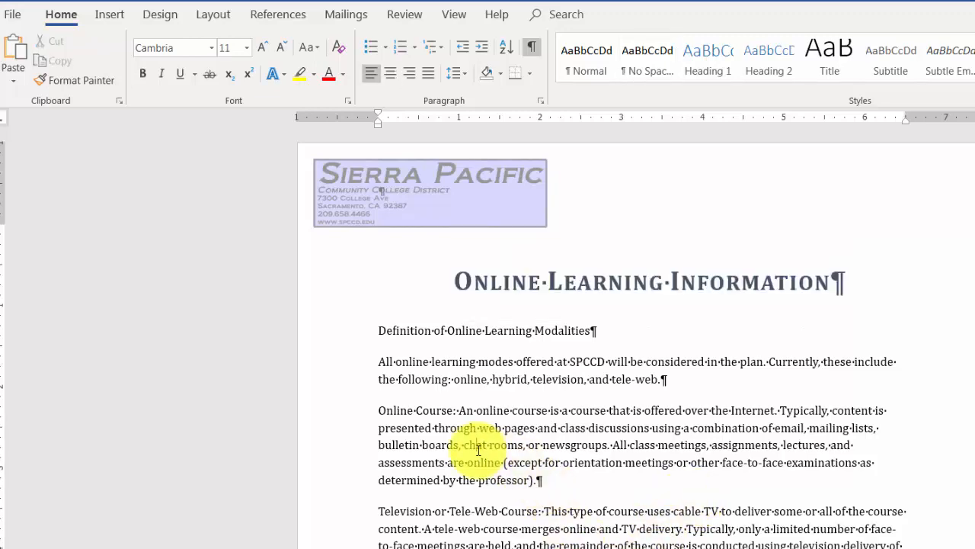
- Move the last paragraph, beginning "SPCCD was a pioneer", to directly before the "Definition of Online Learning Modalities" line
scroll(409, 398, down, 2)
scroll(479, 403, up, 2)
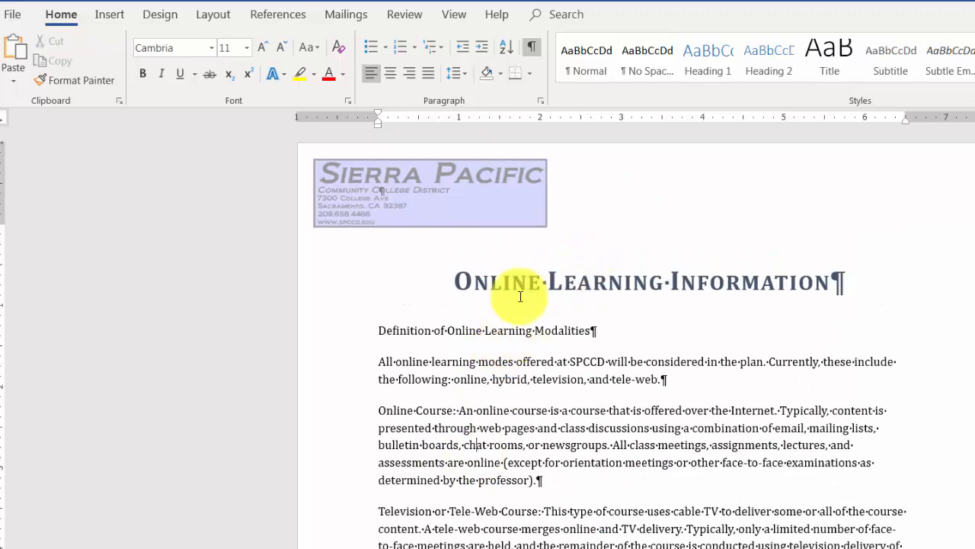
scroll(400, 416, down, 6)
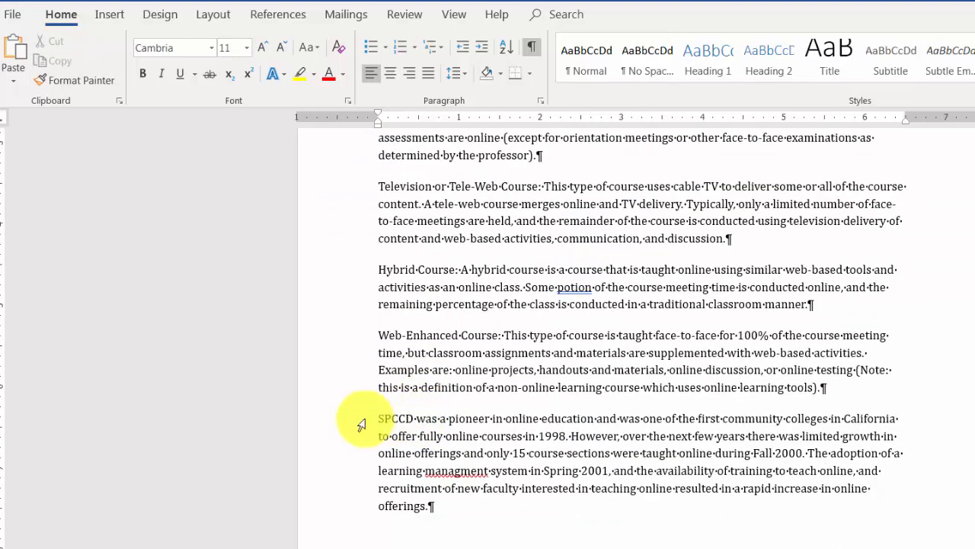
drag(379, 418, 435, 514)
key(ctrl+c)
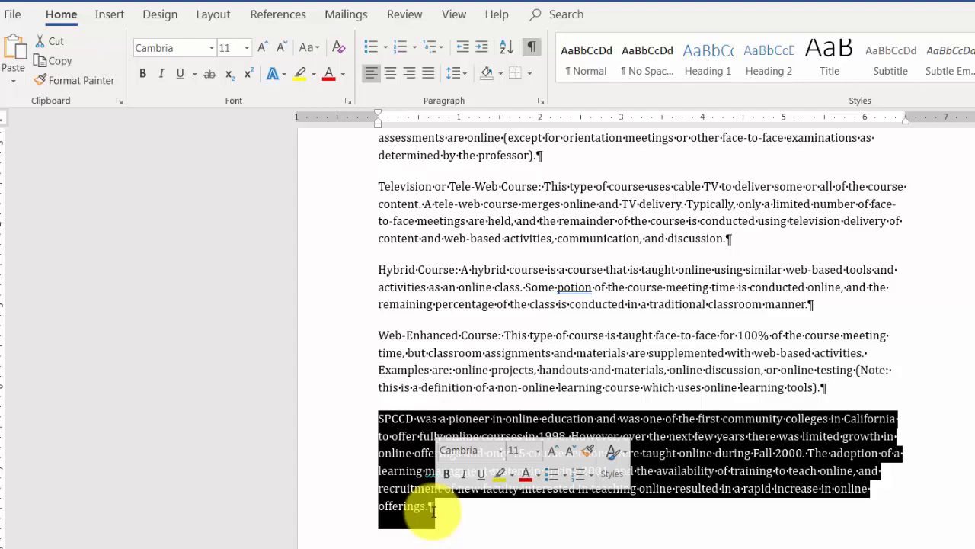
key(Delete)
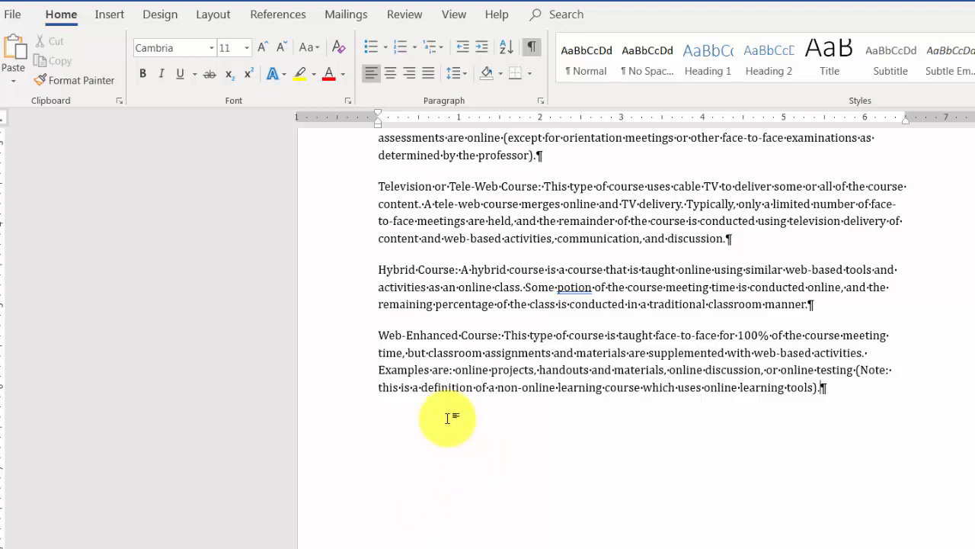
scroll(439, 387, up, 5)
scroll(438, 386, up, 1)
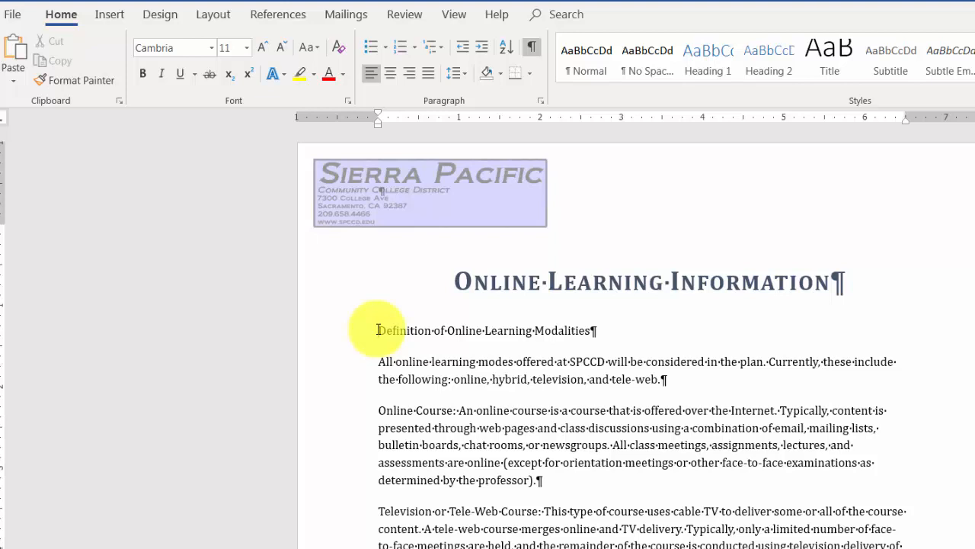
key(ctrl+v)
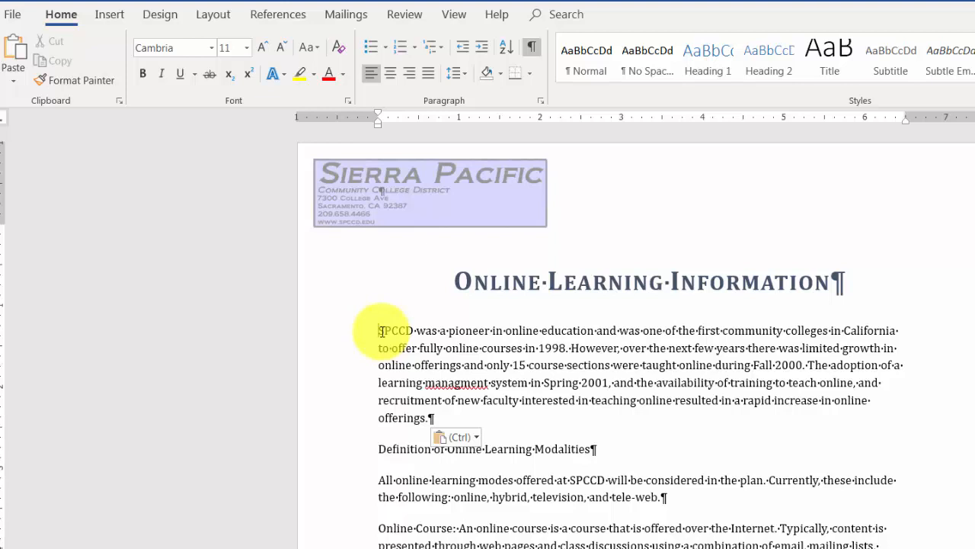
- Insert the heading "Where Are We Now with Online Learning?" as its own paragraph above the SPCCD paragraph
text(Where)
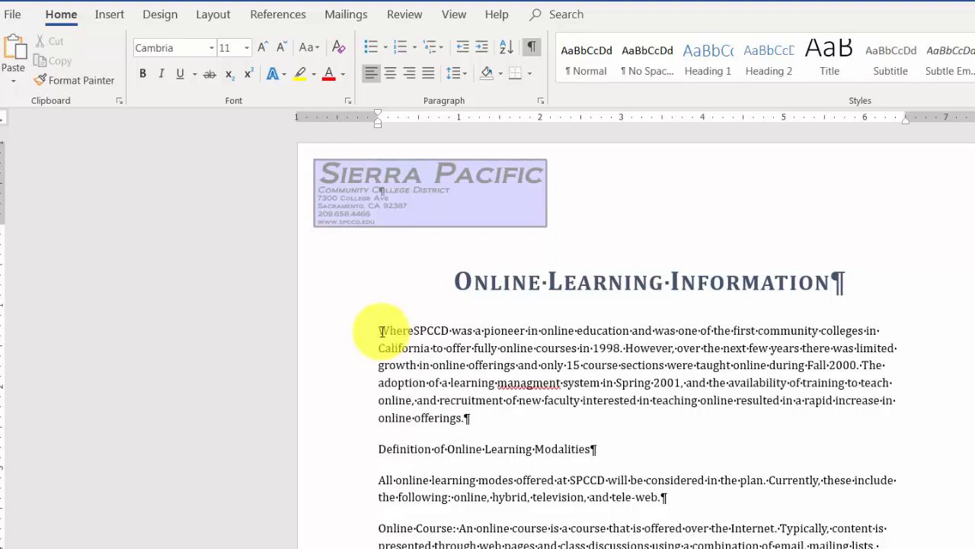
text( Are We)
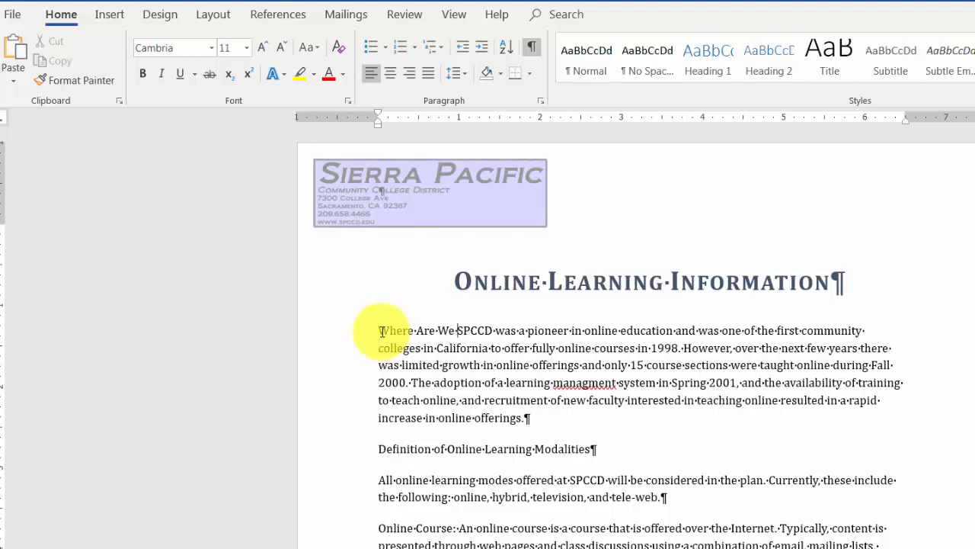
text( Now with )
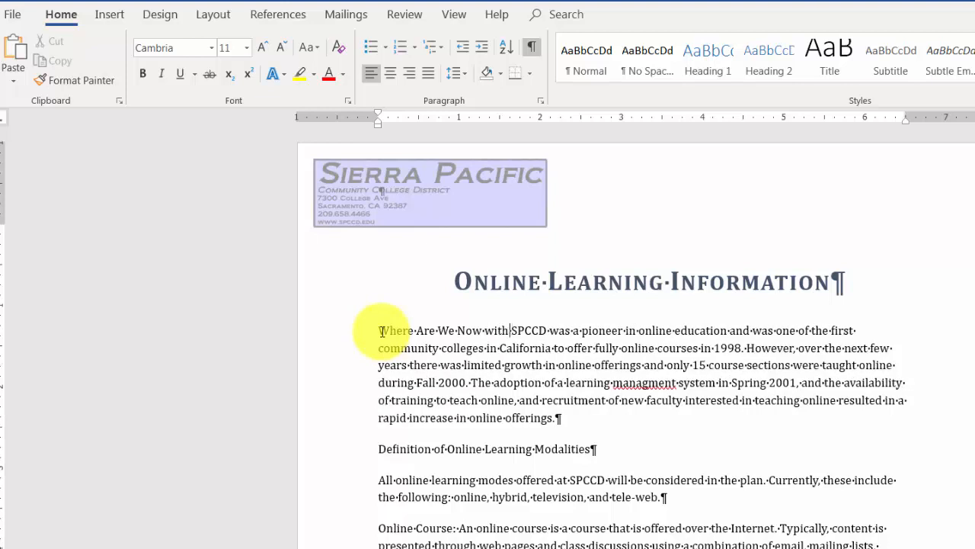
text(Online Lear)
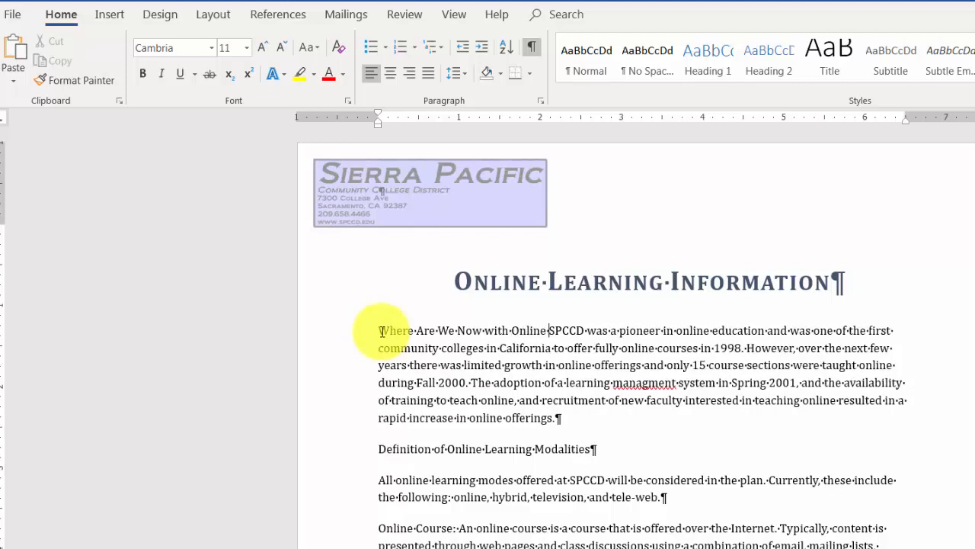
text(ning?)
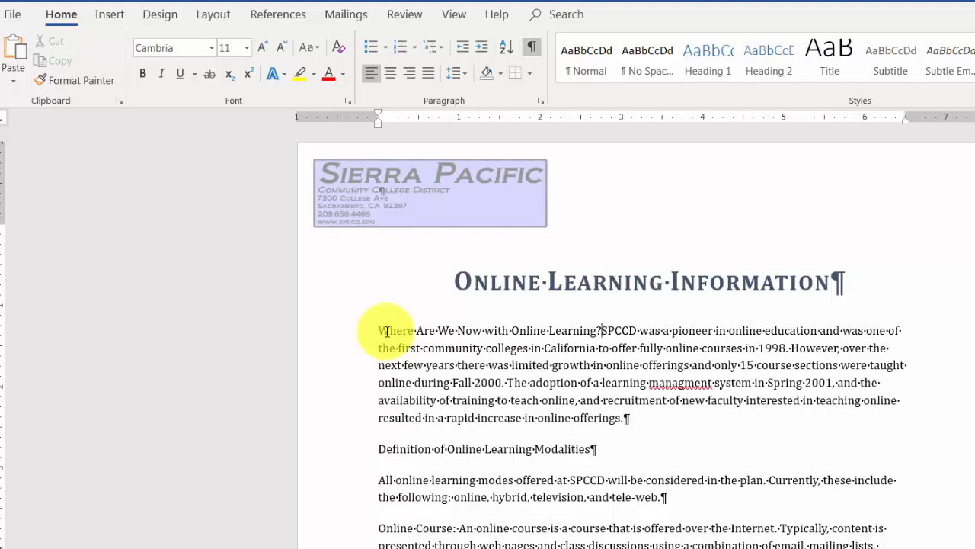
key(Return)
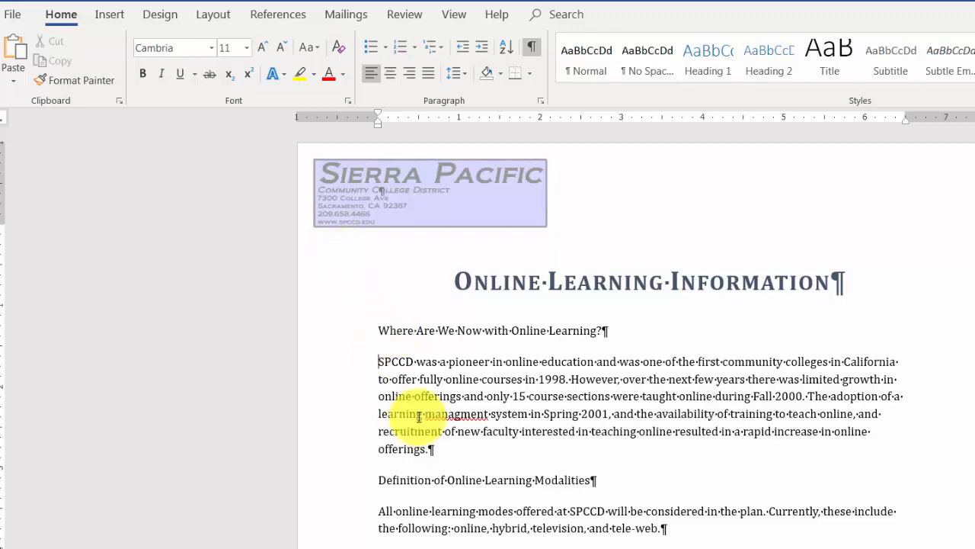
- Move the Hybrid Course paragraph so it precedes the Television or Tele-Web Course paragraph
scroll(419, 399, down, 3)
scroll(421, 400, down, 3)
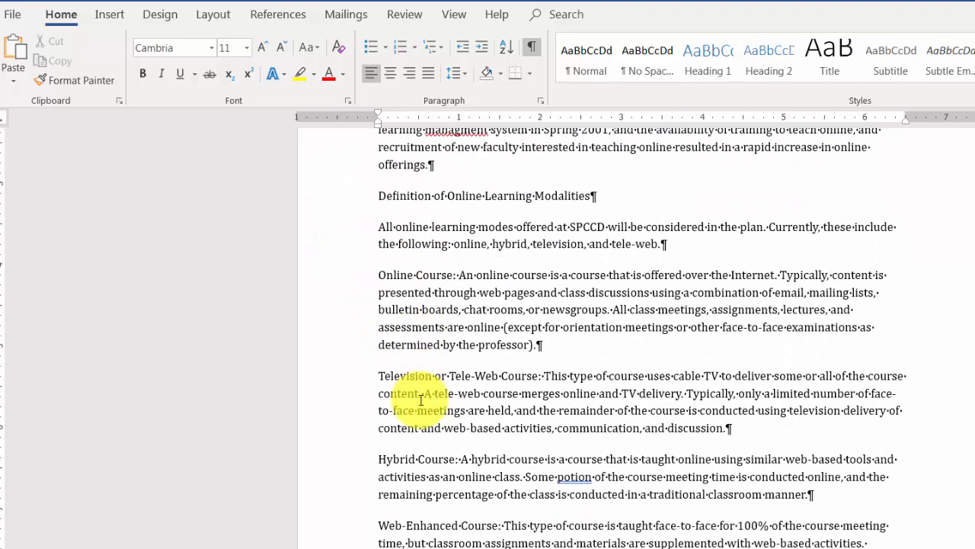
drag(378, 459, 812, 499)
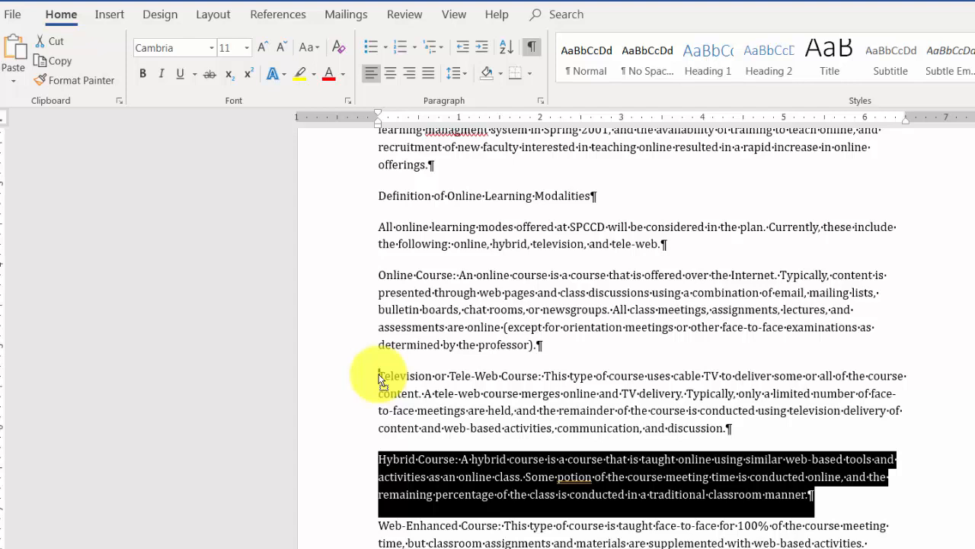
drag(380, 379, 379, 378)
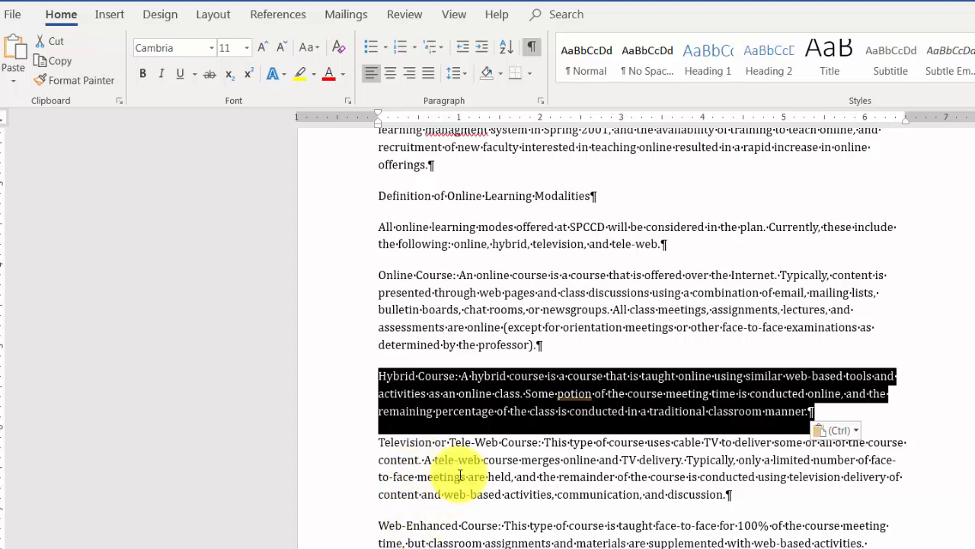
click(398, 413)
- Set the heading "Where Are We Now with Online Learning?" to 12 pt with the dark blue-gray theme font color
scroll(398, 413, up, 5)
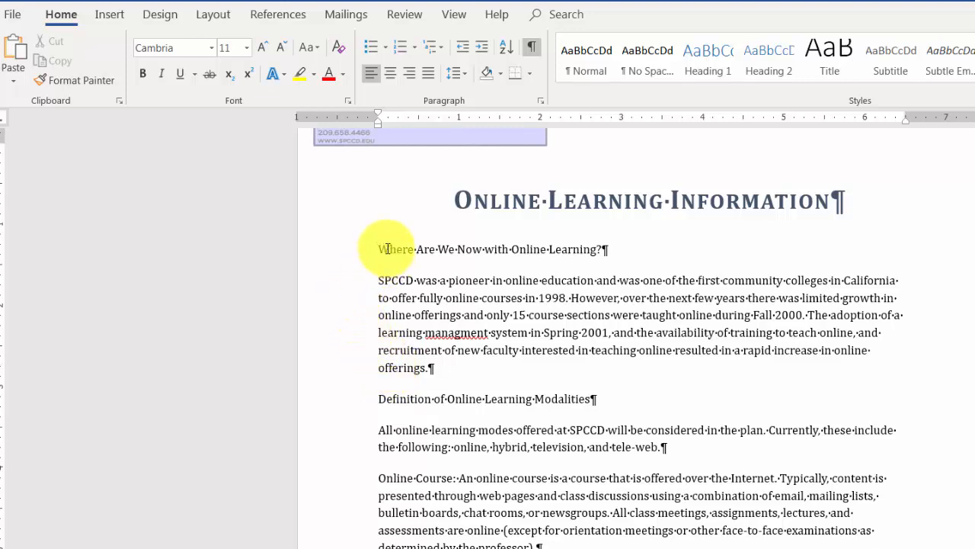
drag(380, 250, 605, 254)
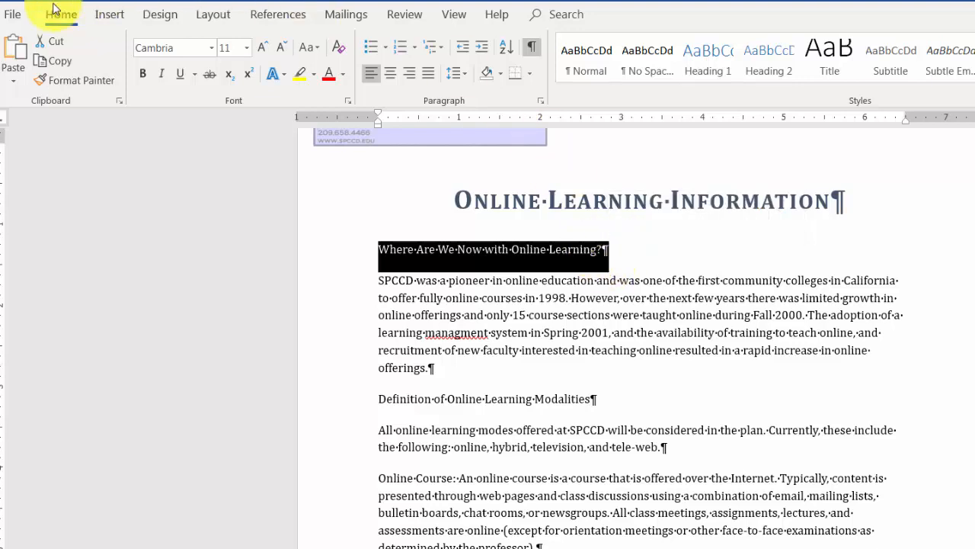
click(348, 103)
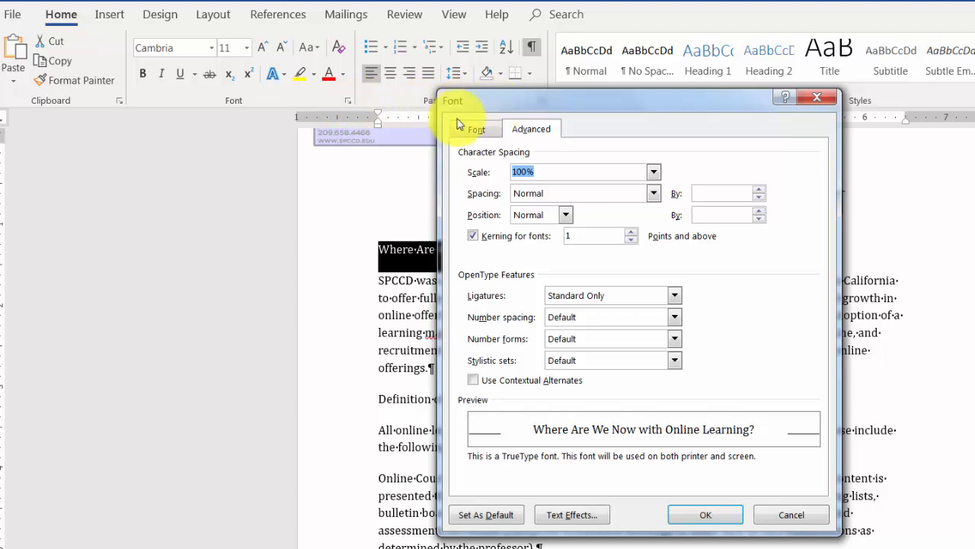
click(478, 134)
click(533, 130)
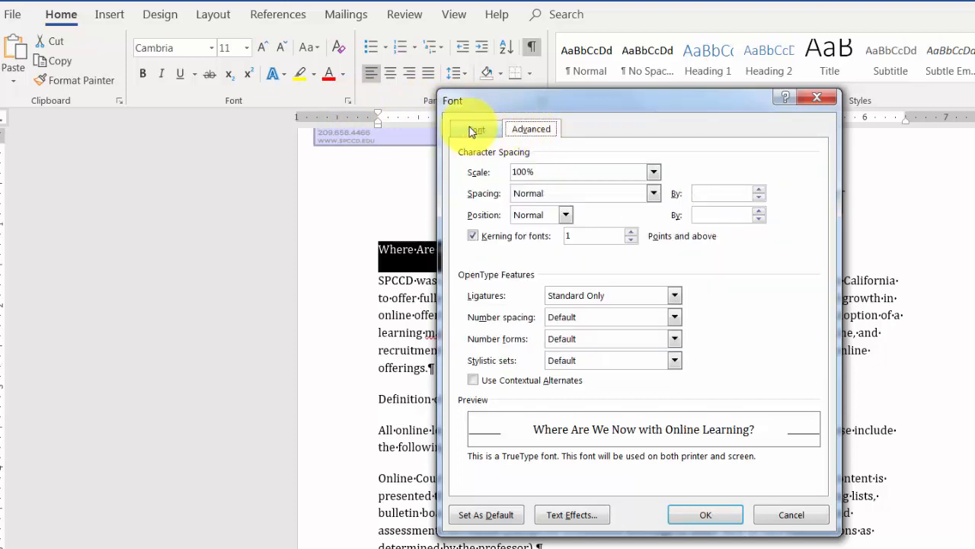
click(478, 134)
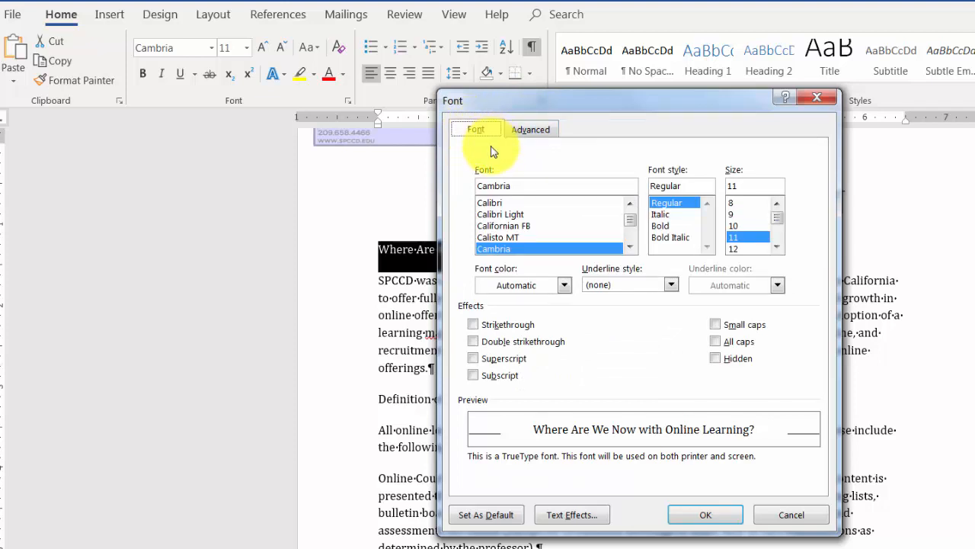
click(743, 250)
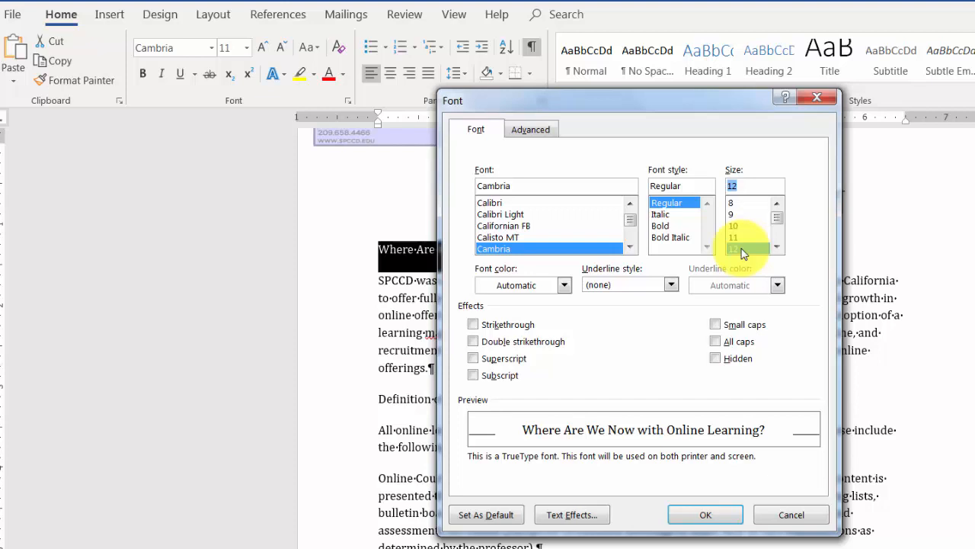
click(563, 285)
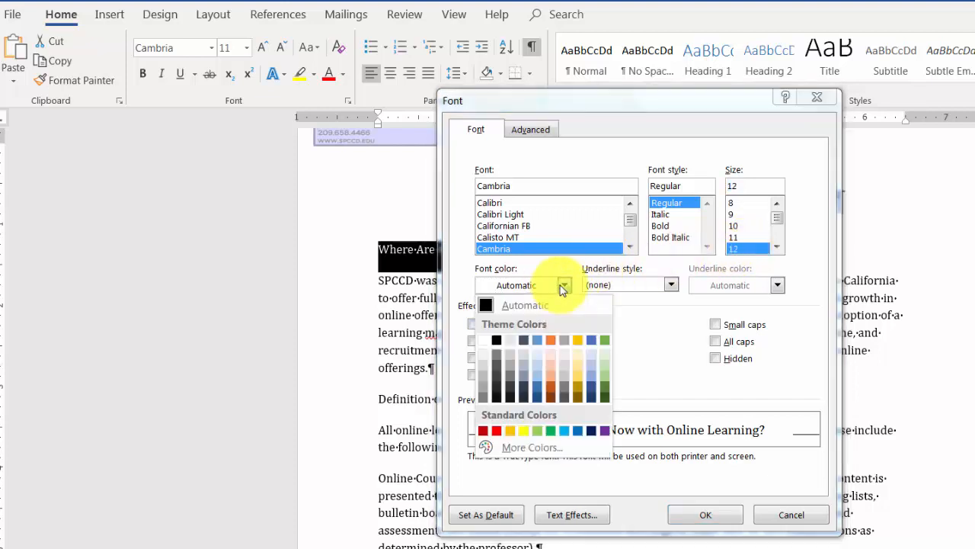
click(524, 340)
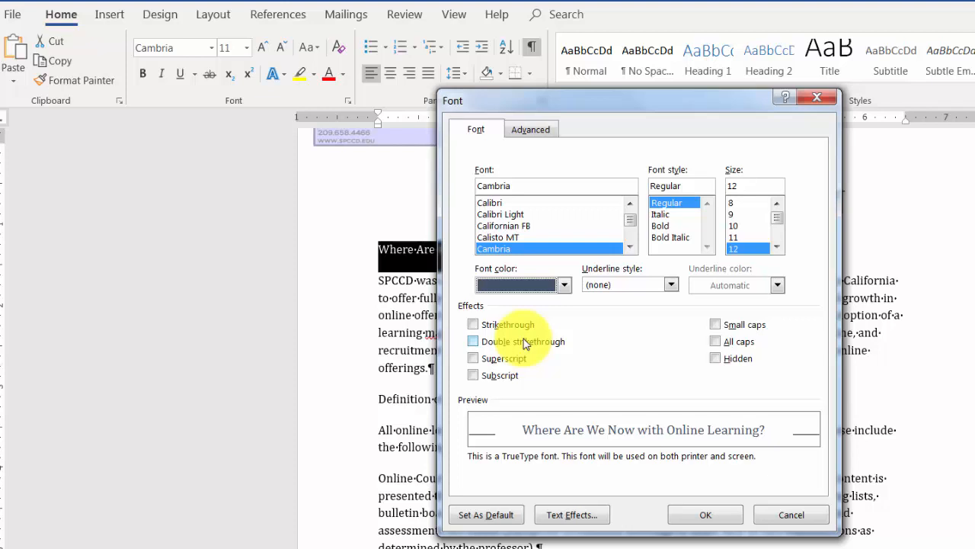
- Give the "Where Are We Now with Online Learning?" heading a double underline in dark blue-gray and apply the font settings
click(673, 285)
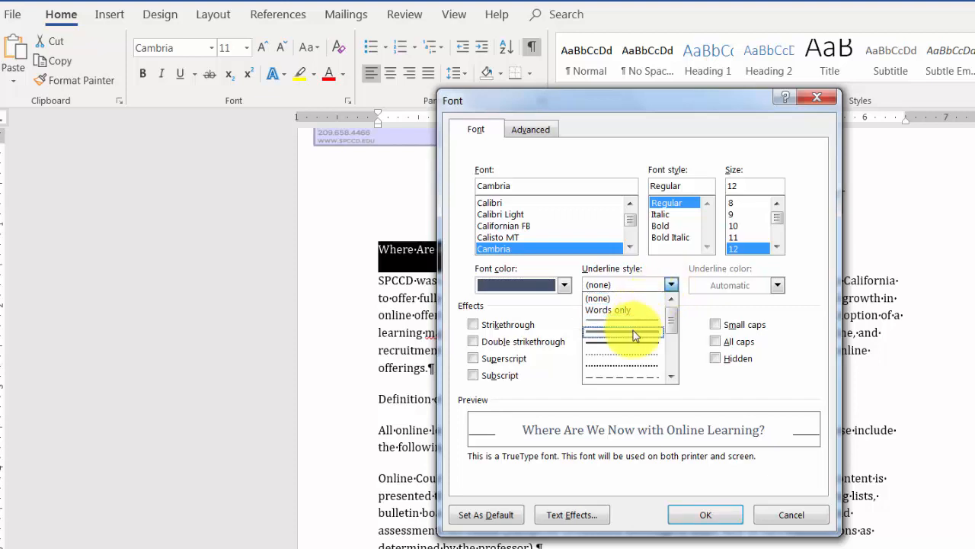
click(634, 333)
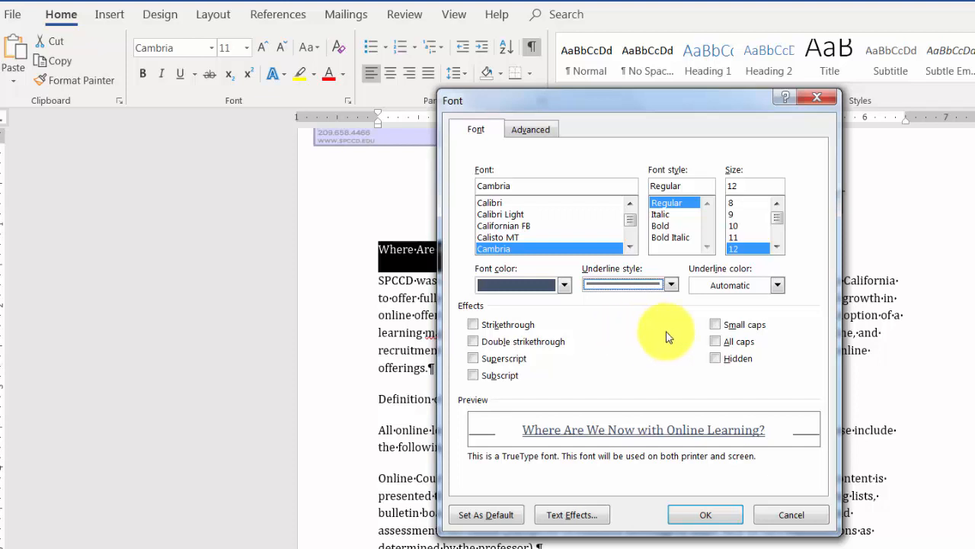
click(778, 287)
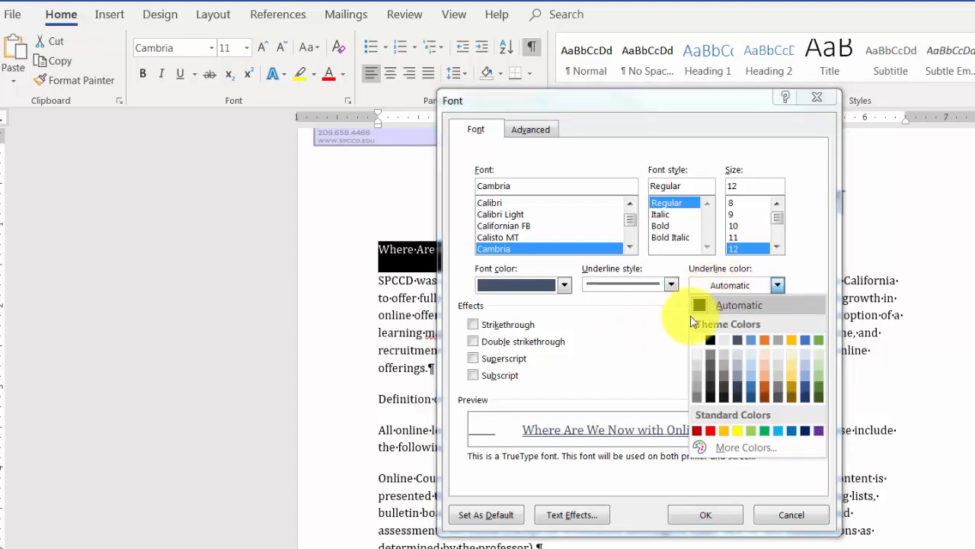
click(739, 343)
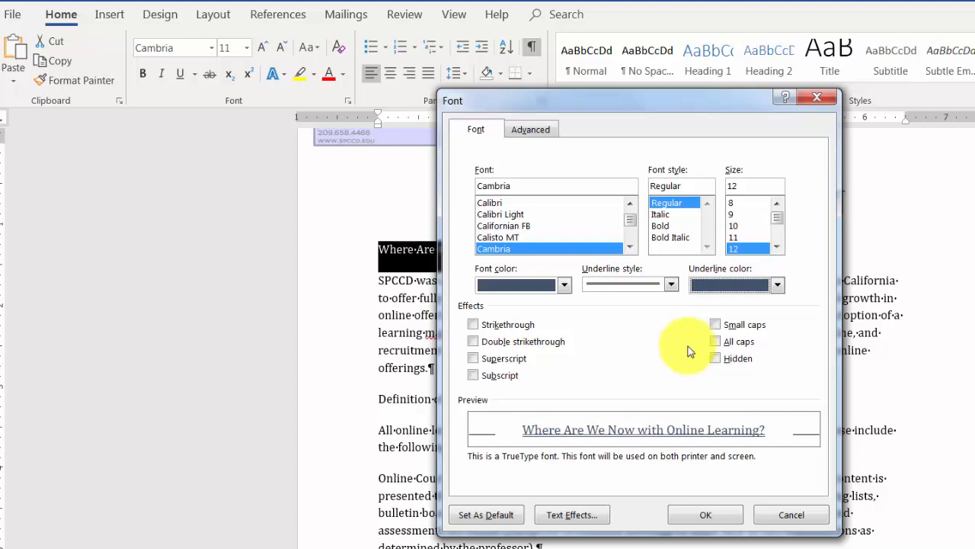
click(705, 515)
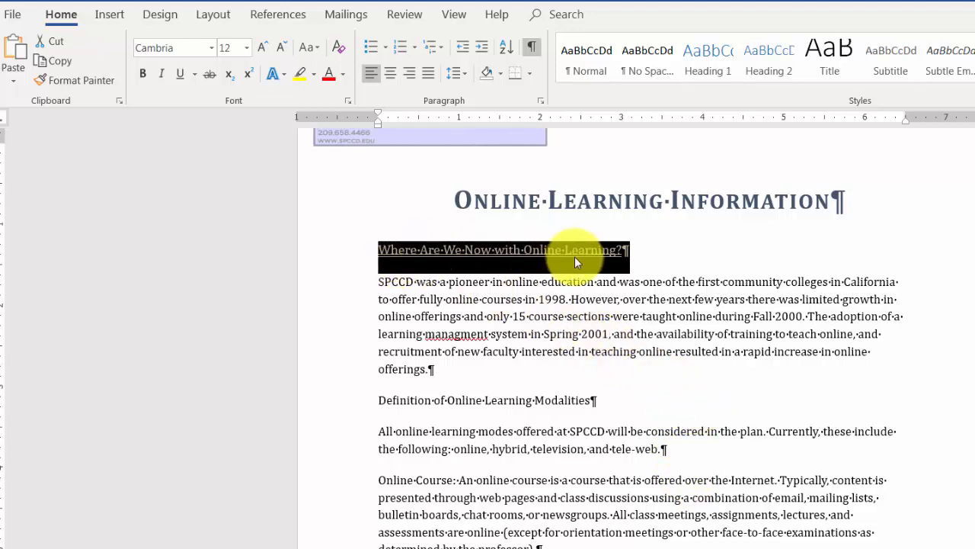
click(611, 318)
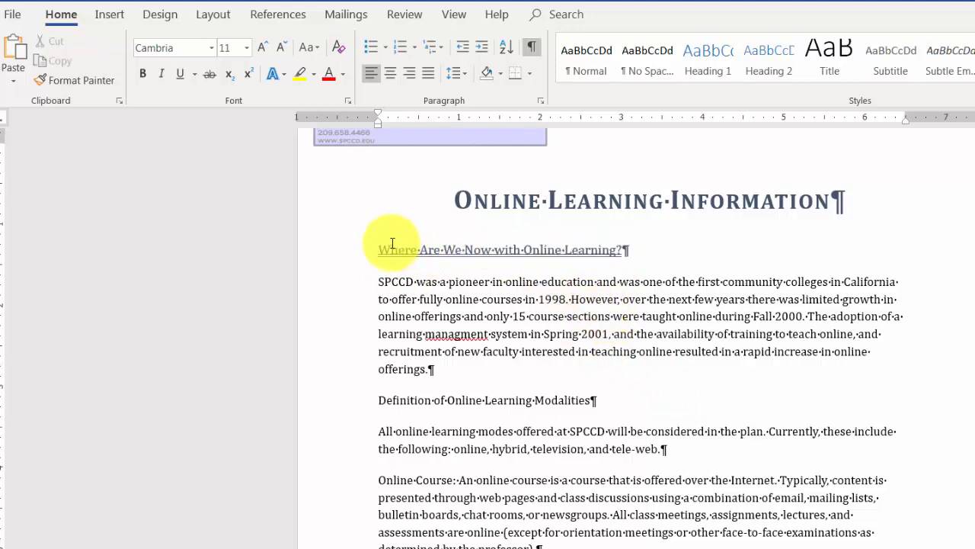
- Add the first outer shadow text effect to the "Where Are We Now with Online Learning?" heading
drag(374, 249, 445, 252)
drag(604, 252, 619, 253)
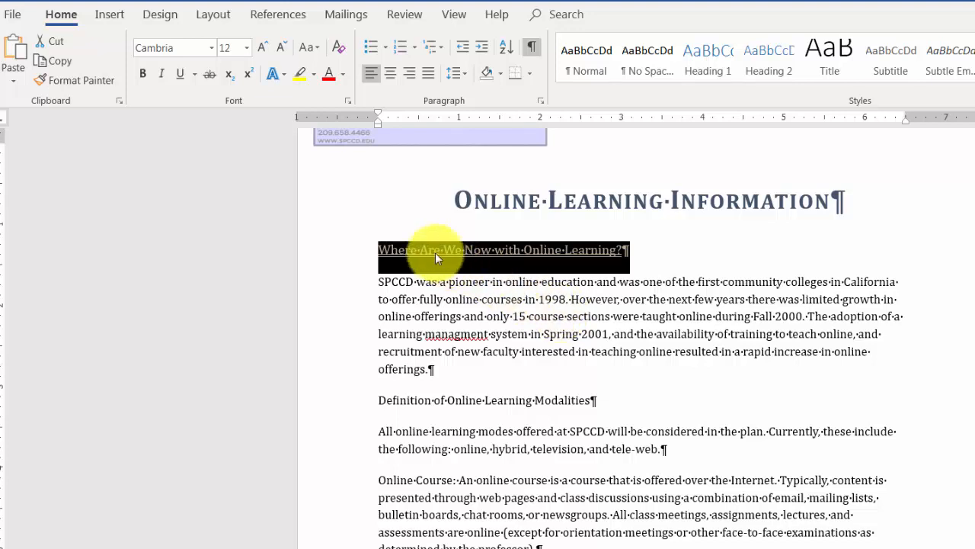
click(284, 76)
click(283, 76)
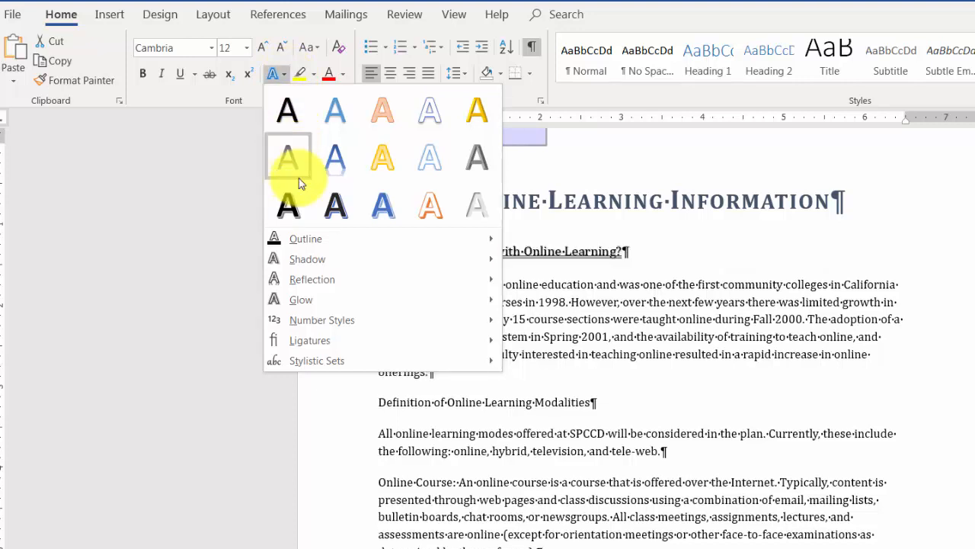
mouse_move(315, 264)
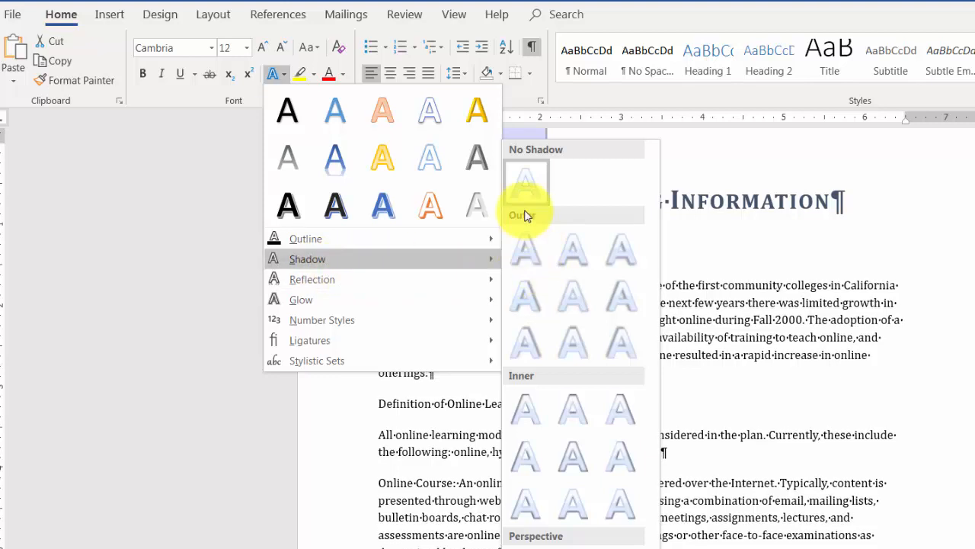
click(525, 251)
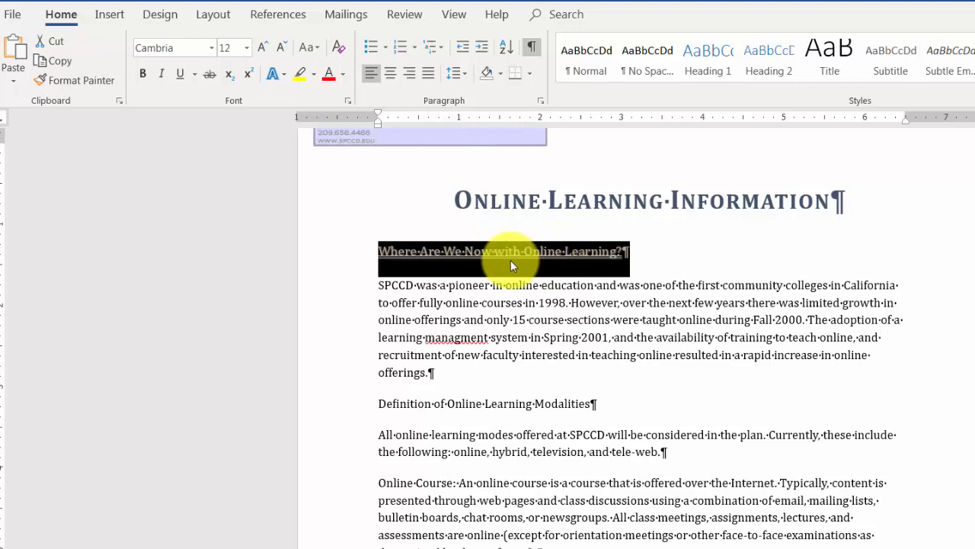
- Copy the formatting of the "Where Are We Now with Online Learning?" heading onto "Definition of Online Learning Modalities"
click(82, 82)
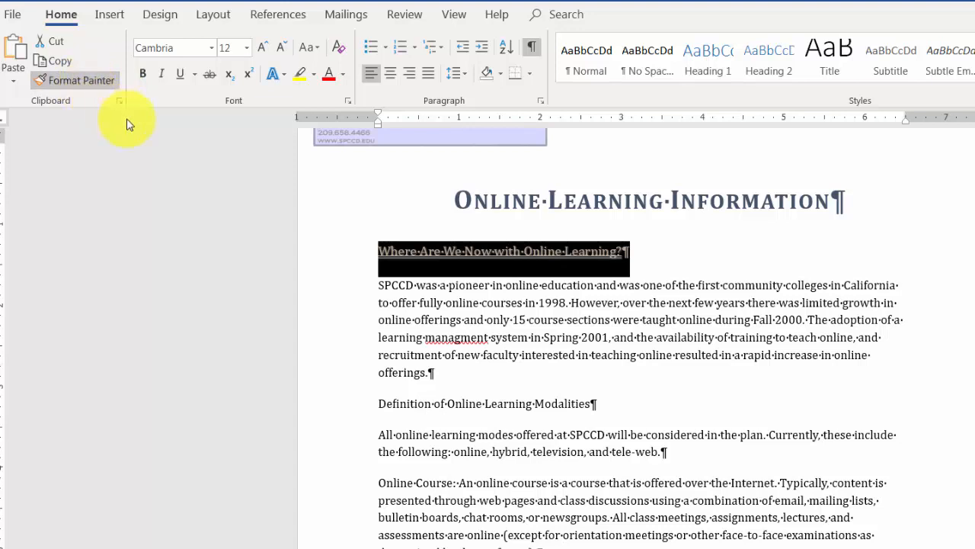
click(381, 404)
drag(380, 404, 574, 406)
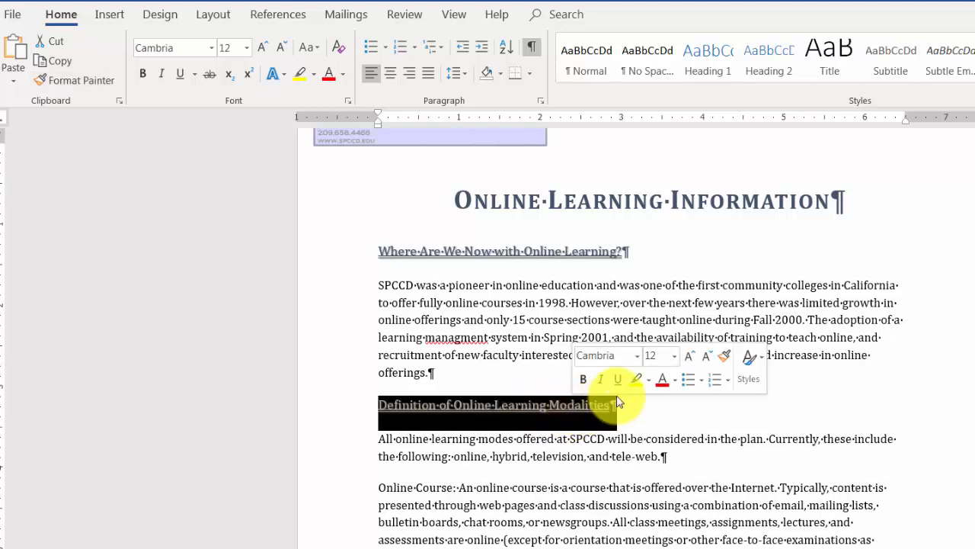
click(526, 457)
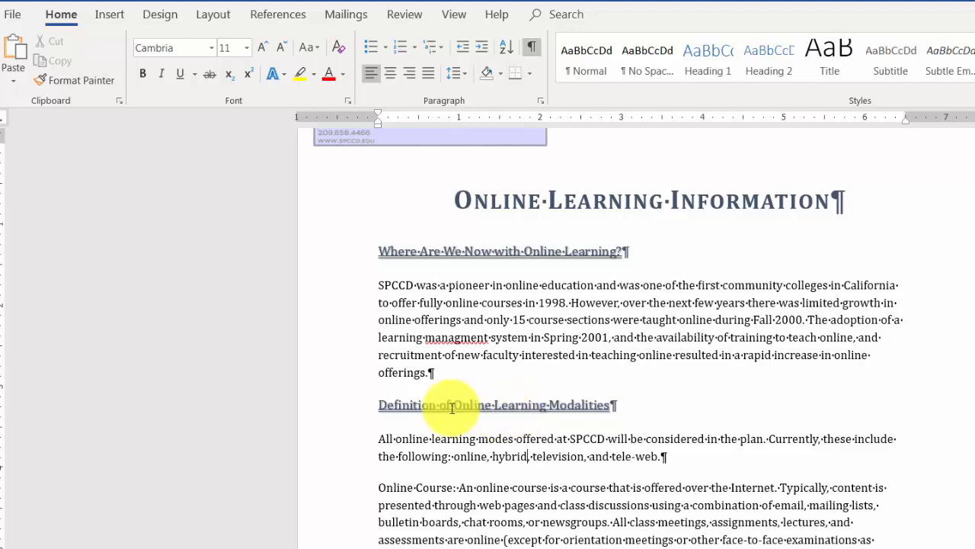
- Format the "Online Course:" label as bold small caps in the dark blue-gray theme color
scroll(429, 468, down, 5)
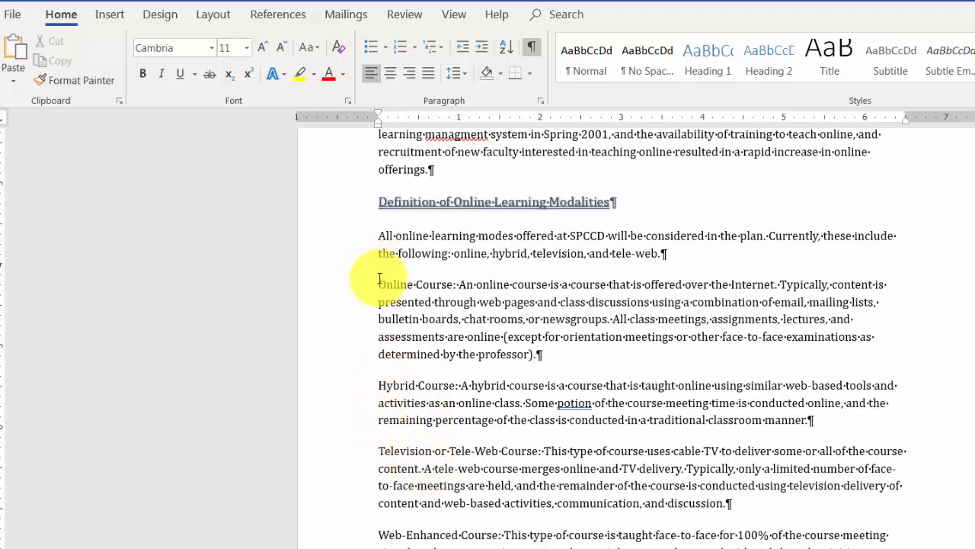
drag(379, 283, 458, 285)
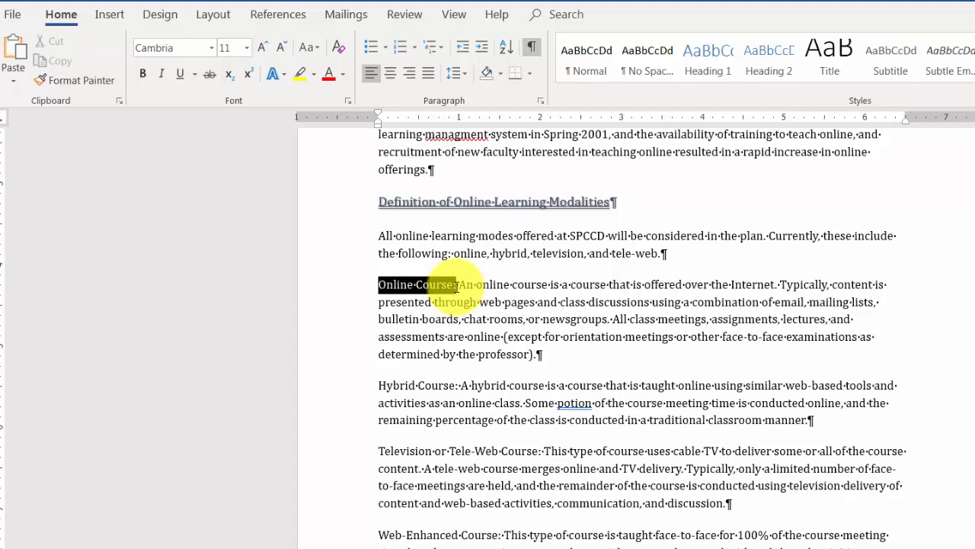
drag(457, 285, 458, 287)
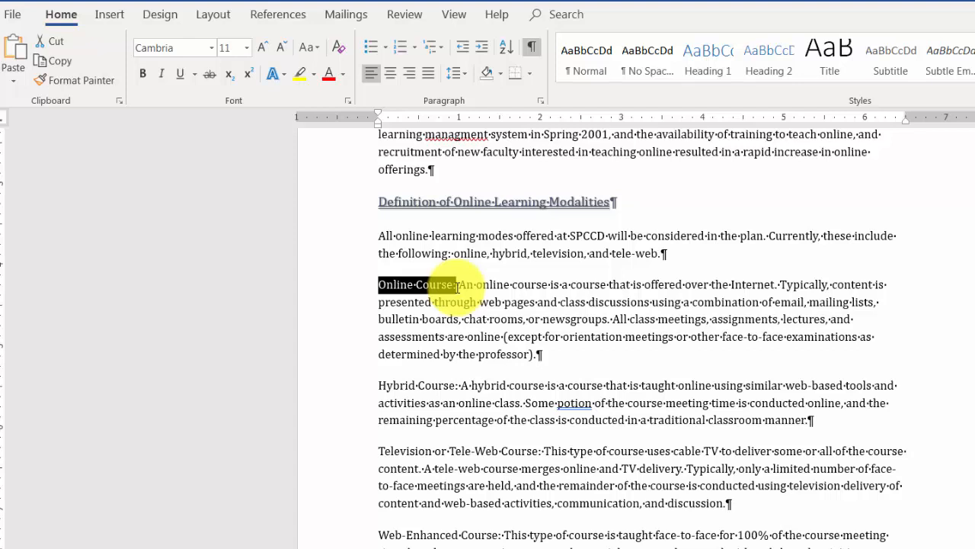
click(347, 99)
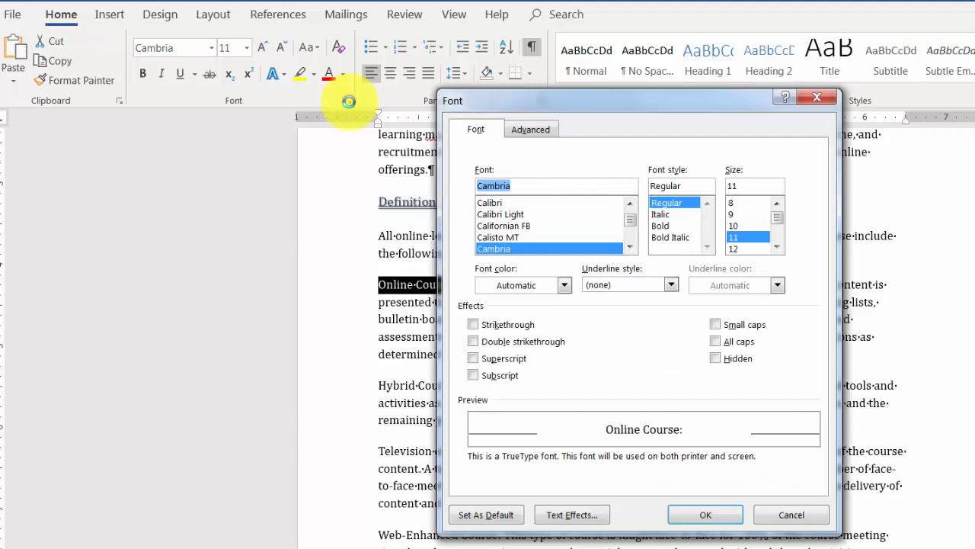
click(660, 227)
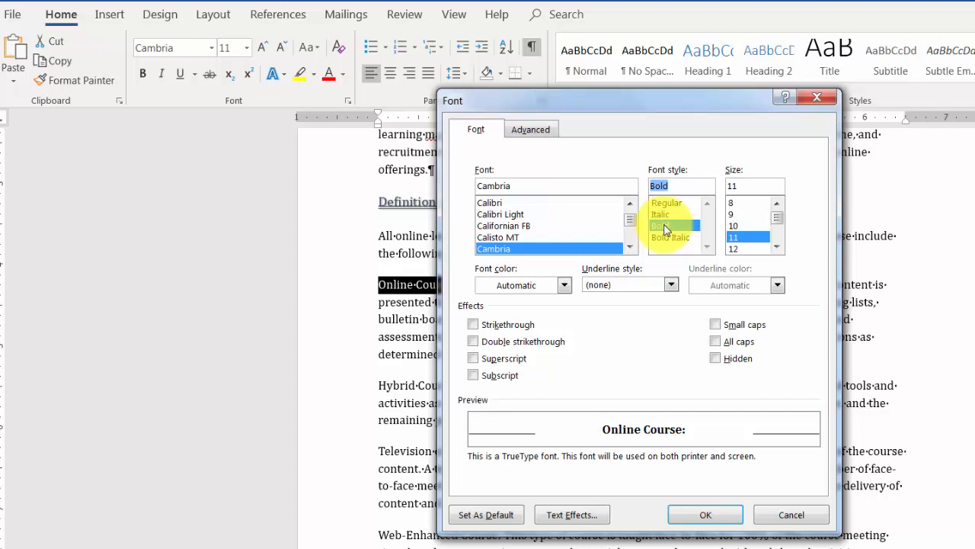
click(564, 285)
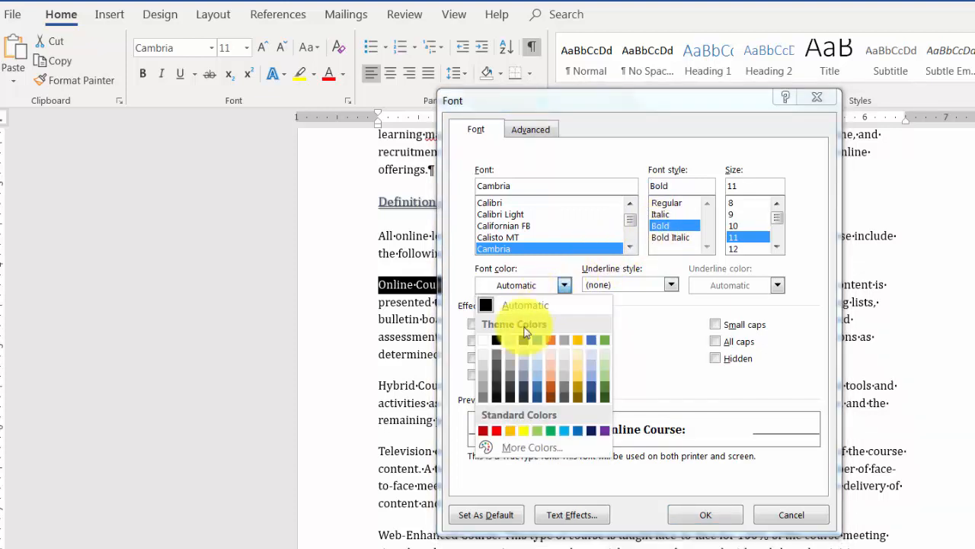
click(524, 341)
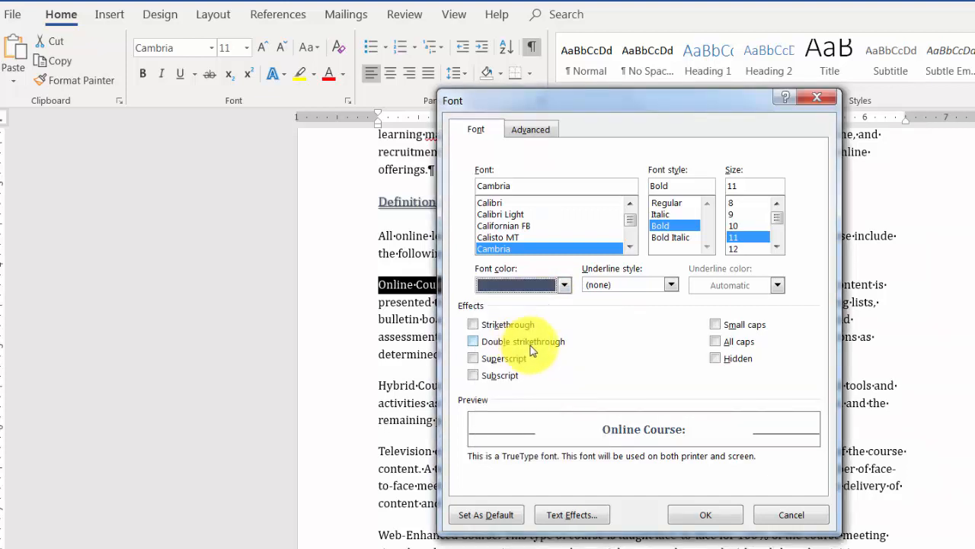
click(716, 324)
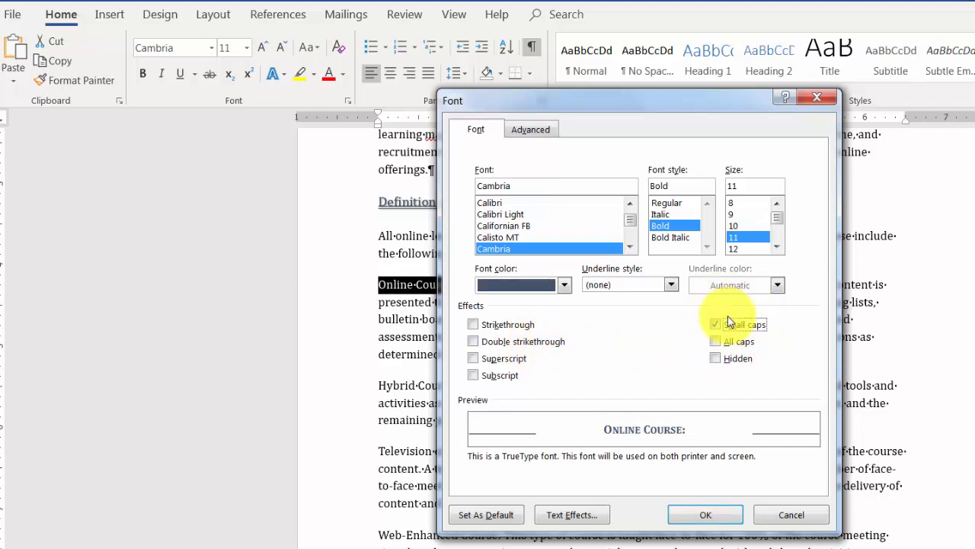
click(705, 516)
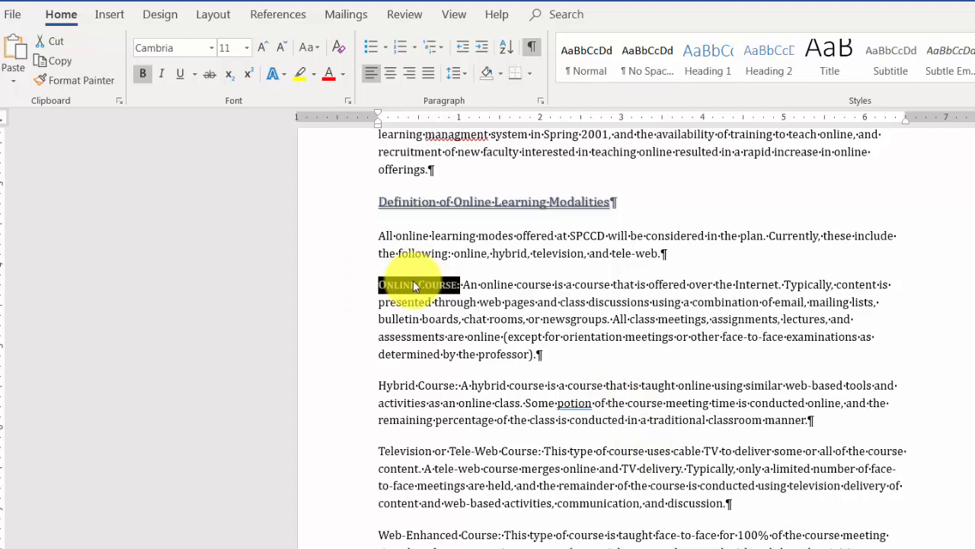
- Use Format Painter to copy the "Online Course:" formatting onto the Hybrid Course, Television or Tele-Web Course and Web-Enhanced Course labels
click(79, 81)
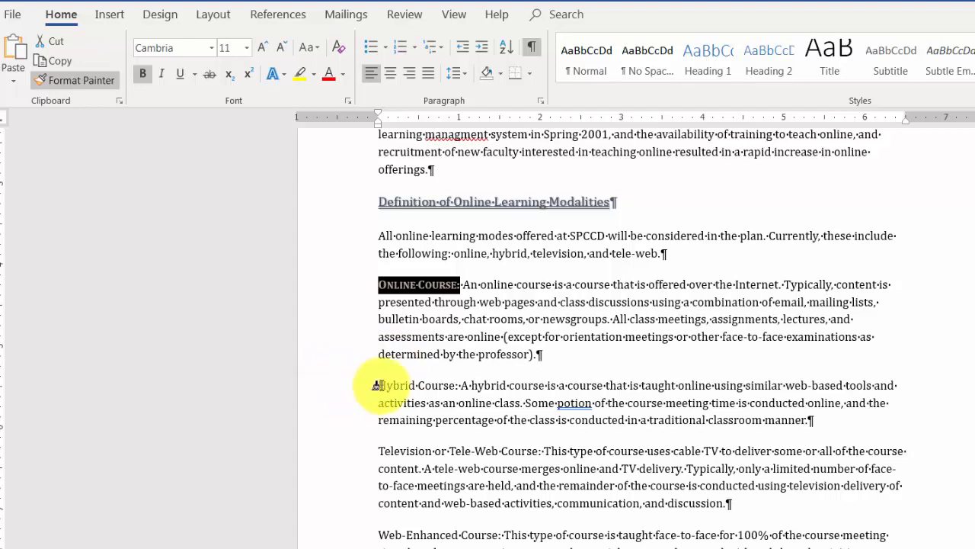
drag(375, 386, 455, 387)
scroll(389, 385, down, 2)
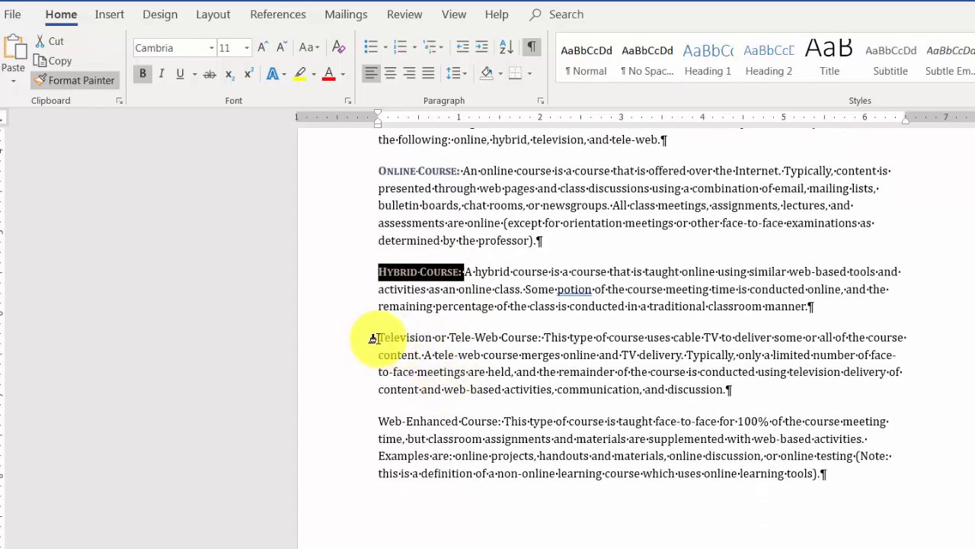
drag(375, 338, 538, 341)
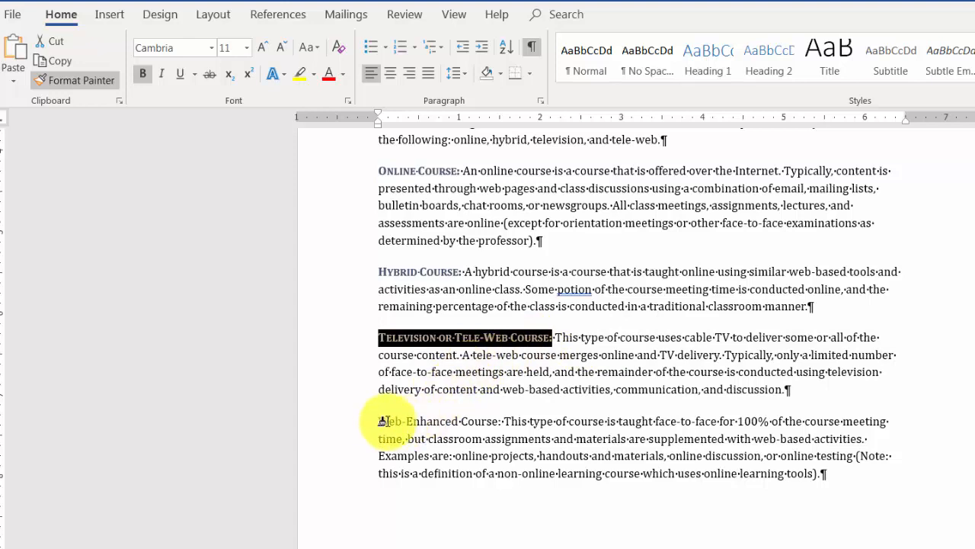
drag(378, 421, 500, 421)
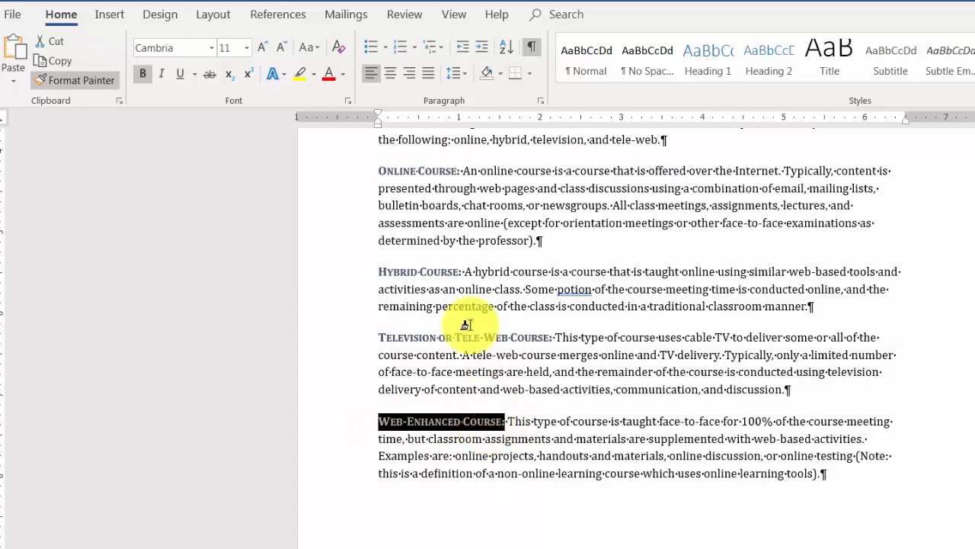
click(84, 88)
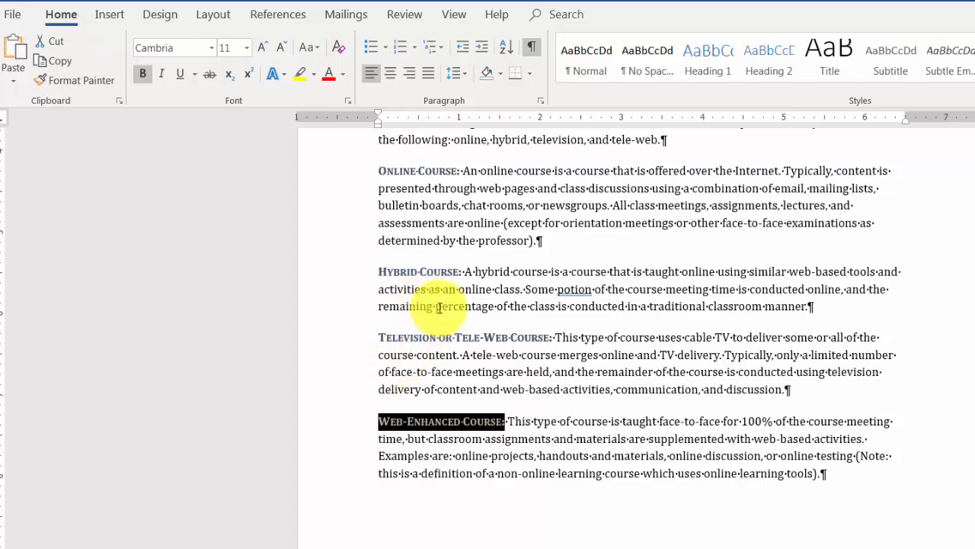
- Correct the misspelled word "managment" to "management" in the paragraph under "Where Are We Now with Online Learning?"
click(440, 307)
scroll(440, 307, up, 3)
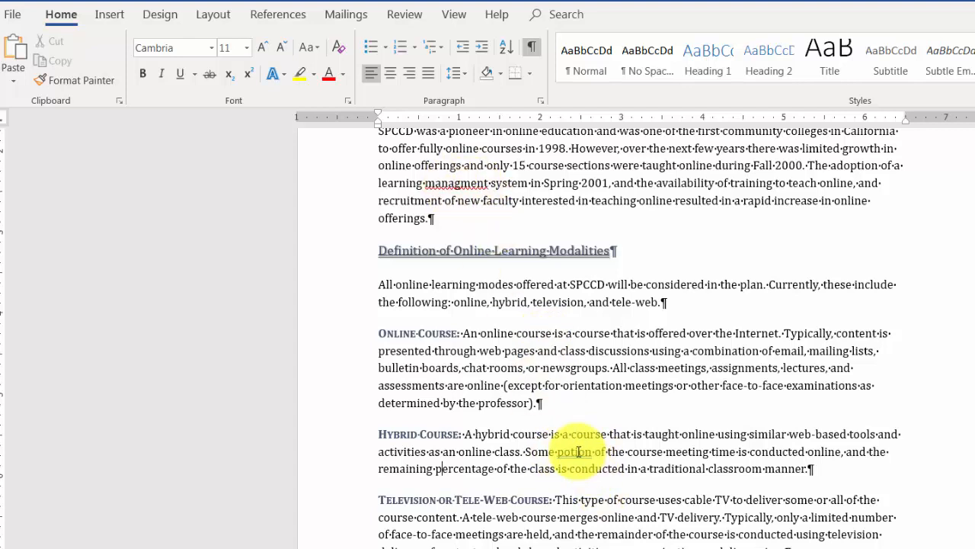
scroll(459, 274, up, 3)
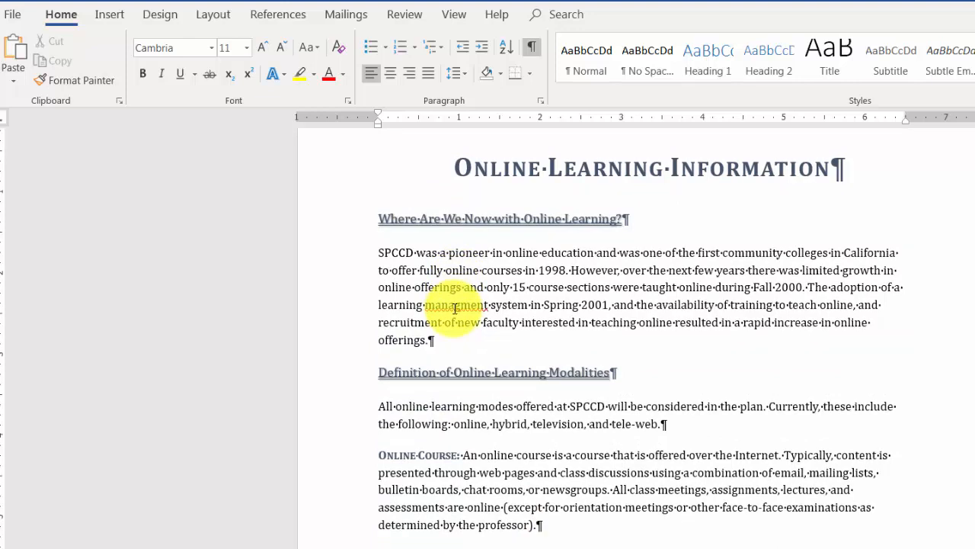
right_click(455, 308)
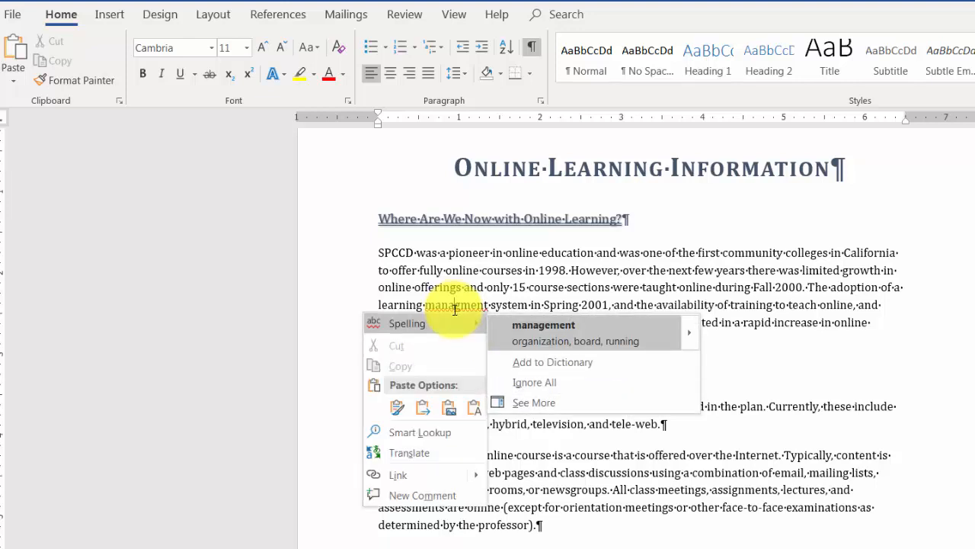
click(531, 328)
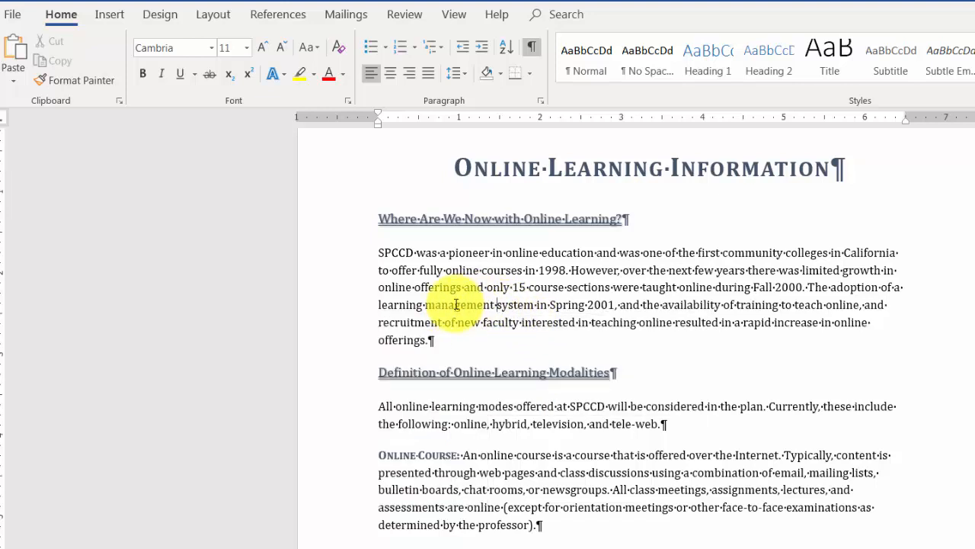
- Replace the wrong word "potion" with the suggested "portion" in the Hybrid Course paragraph
scroll(456, 304, down, 3)
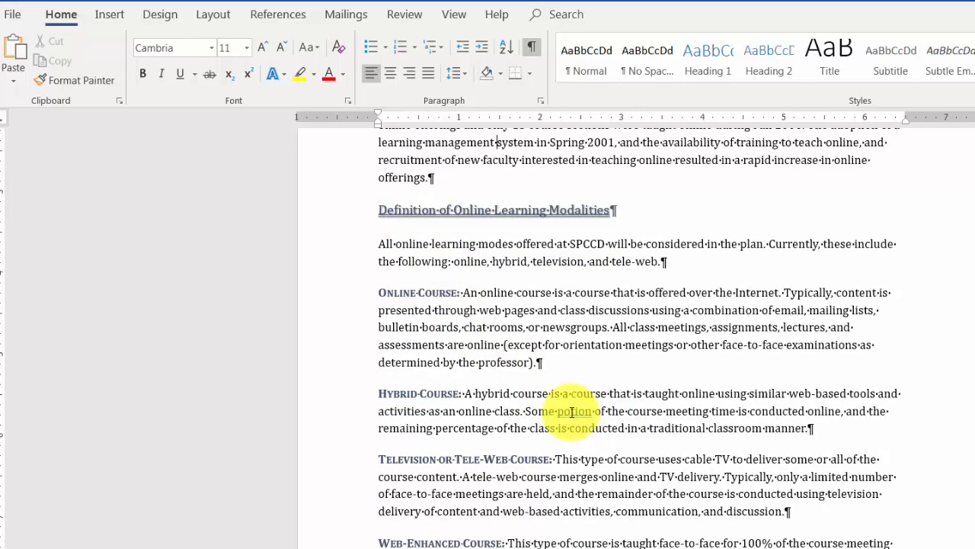
right_click(572, 411)
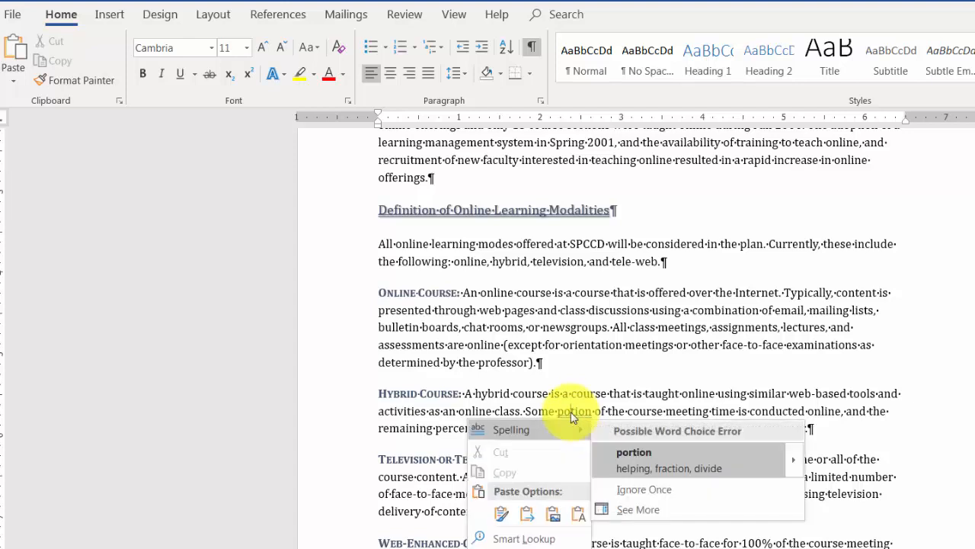
click(629, 455)
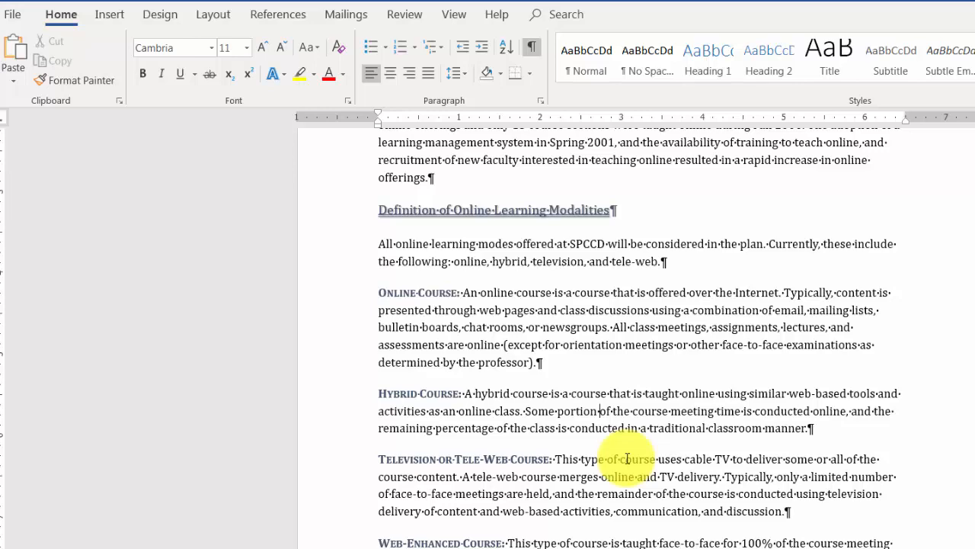
- Italicize the parenthesized "Note:" text at the end of the Web-Enhanced Course paragraph, leaving out the final period
scroll(640, 461, up, 5)
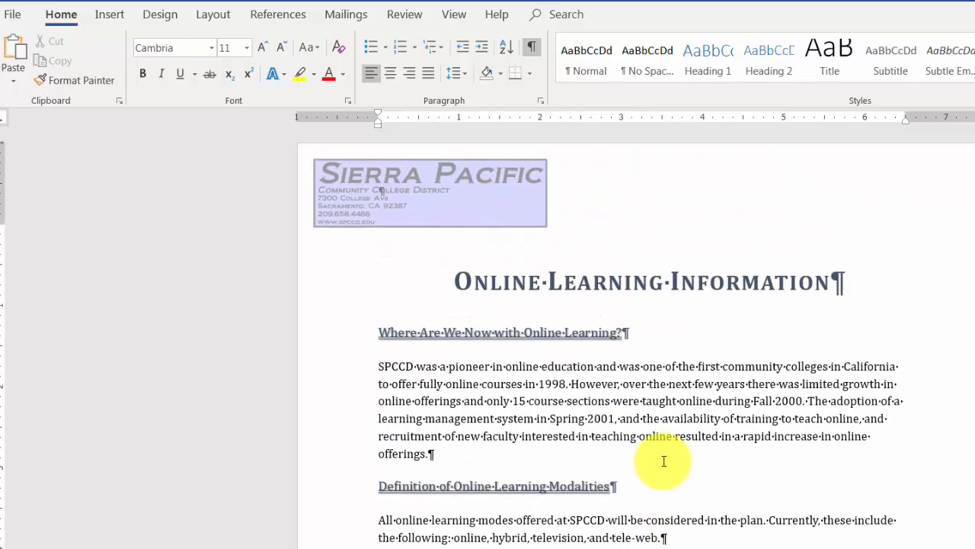
scroll(663, 468, down, 1)
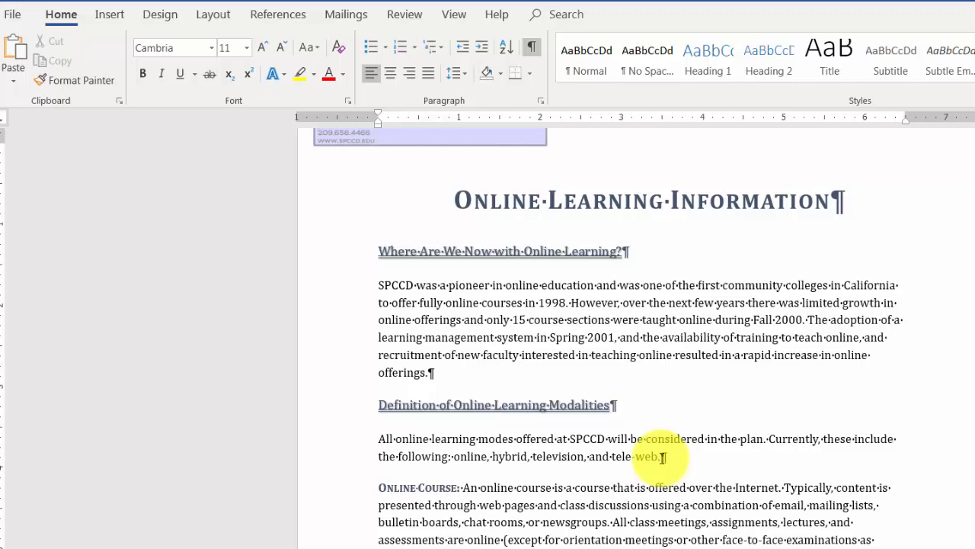
click(569, 457)
scroll(572, 464, down, 6)
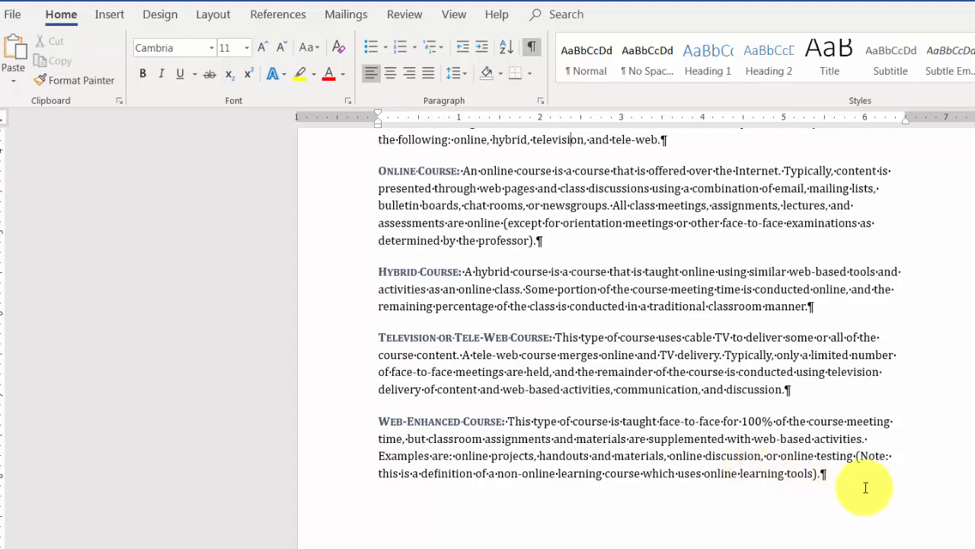
drag(857, 457, 817, 474)
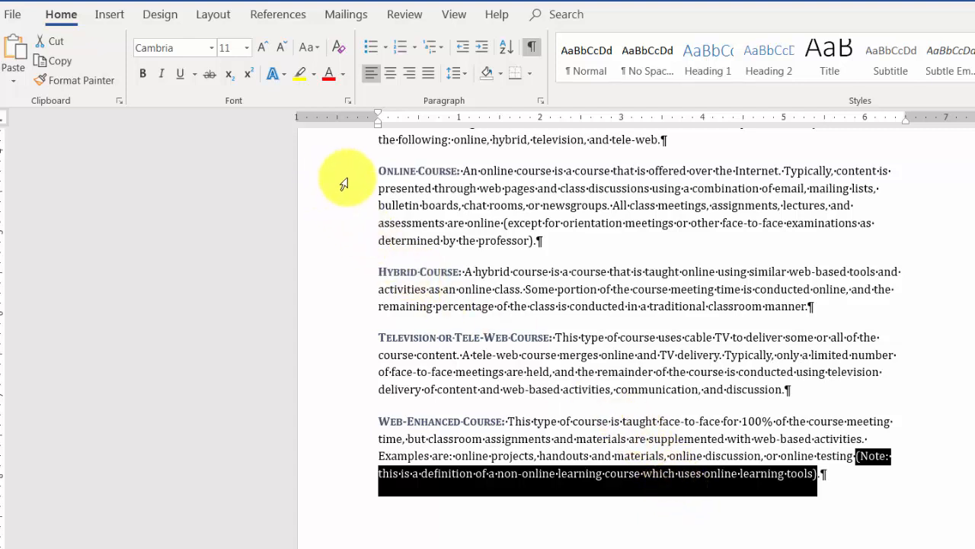
click(162, 76)
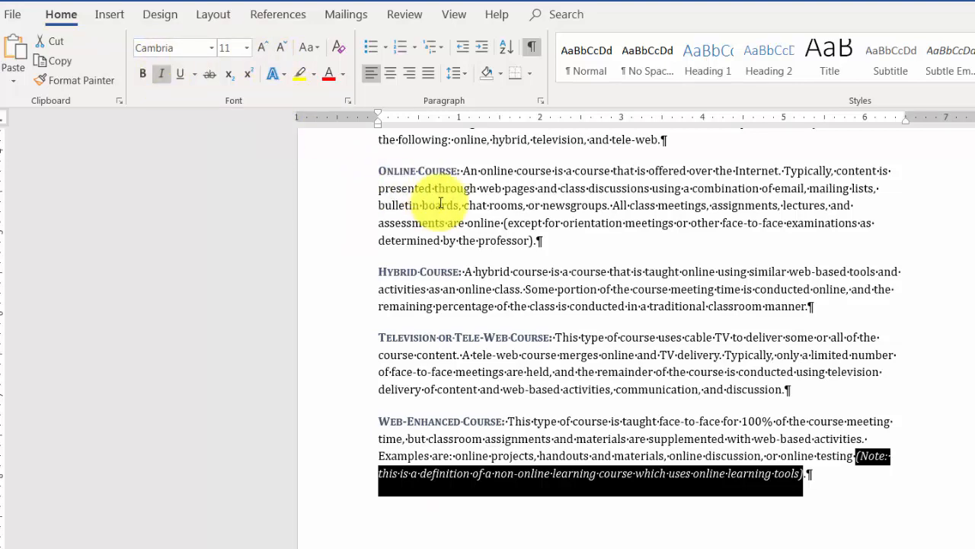
- Listen to the document with Read Aloud, starting from the paragraph that begins "SPCCD was a pioneer", pausing and resuming the reading
scroll(441, 202, up, 8)
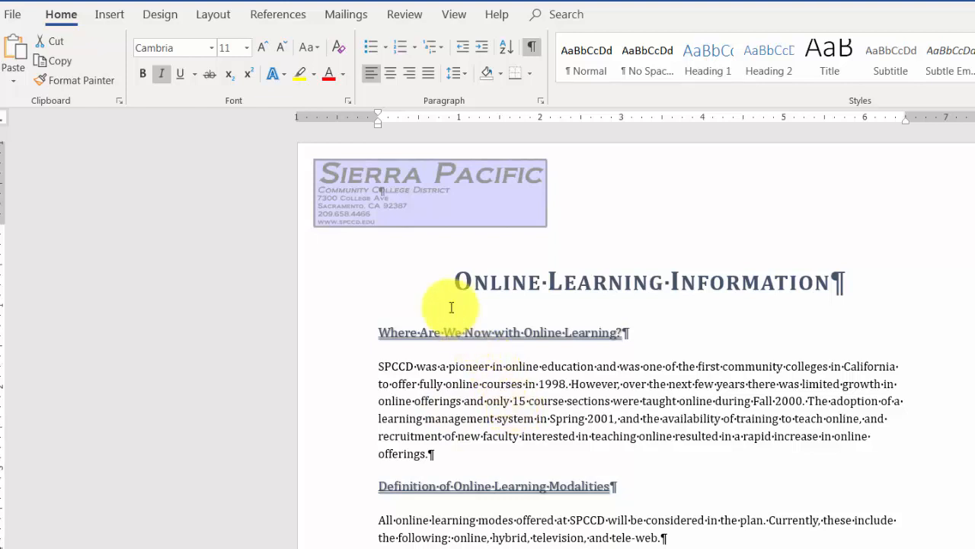
click(405, 14)
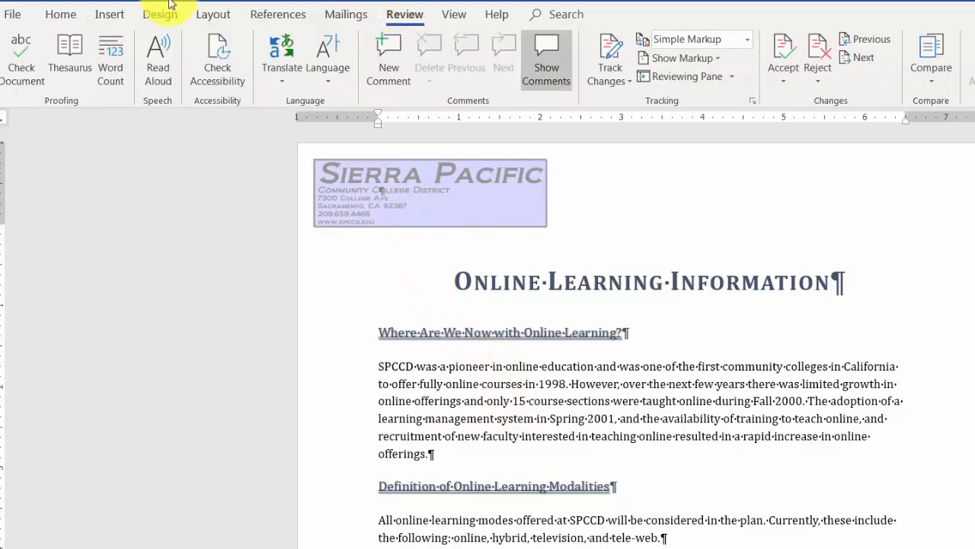
click(158, 72)
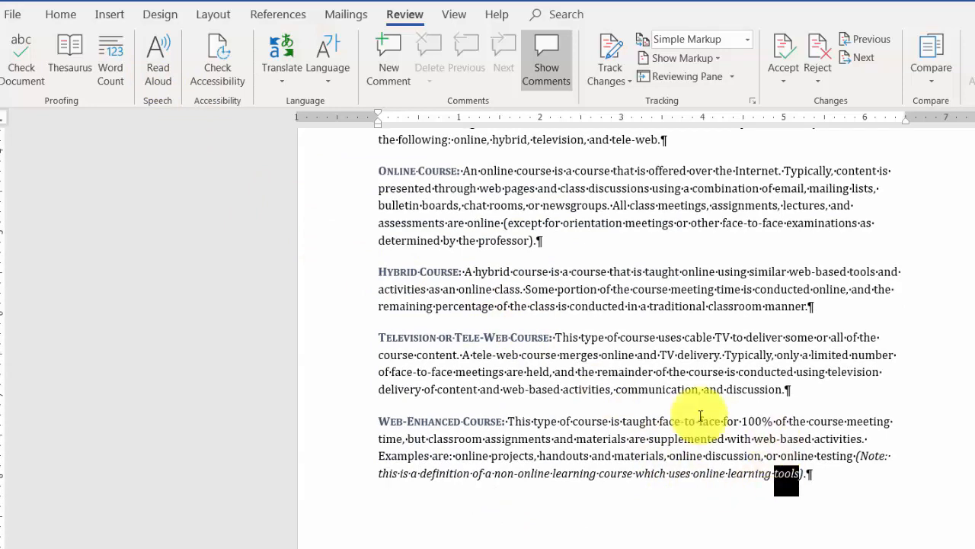
scroll(621, 480, up, 9)
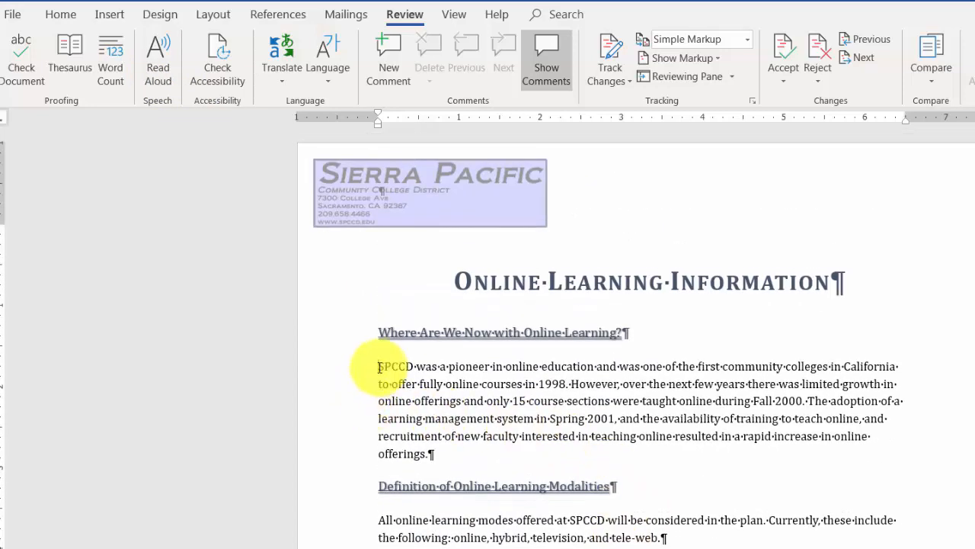
click(379, 366)
click(153, 65)
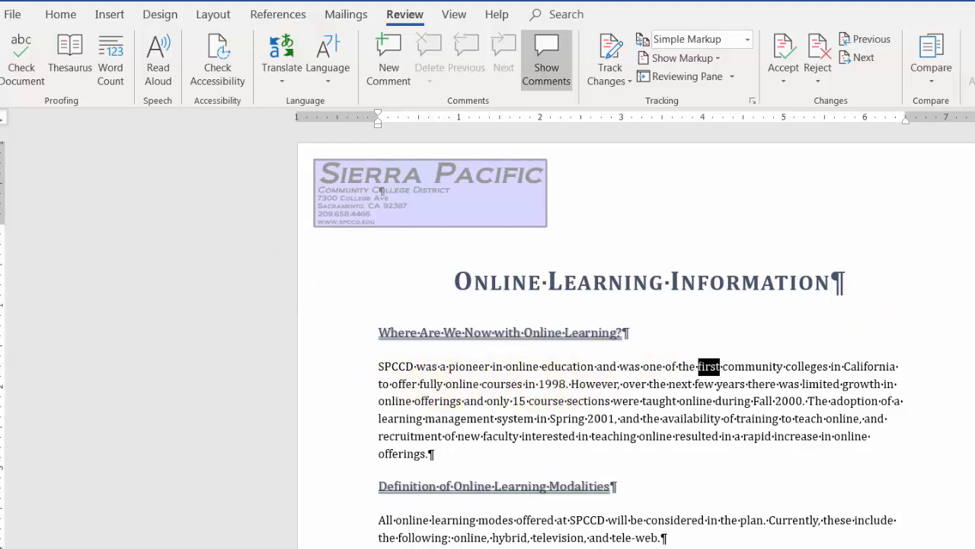
key(ctrl+alt+space)
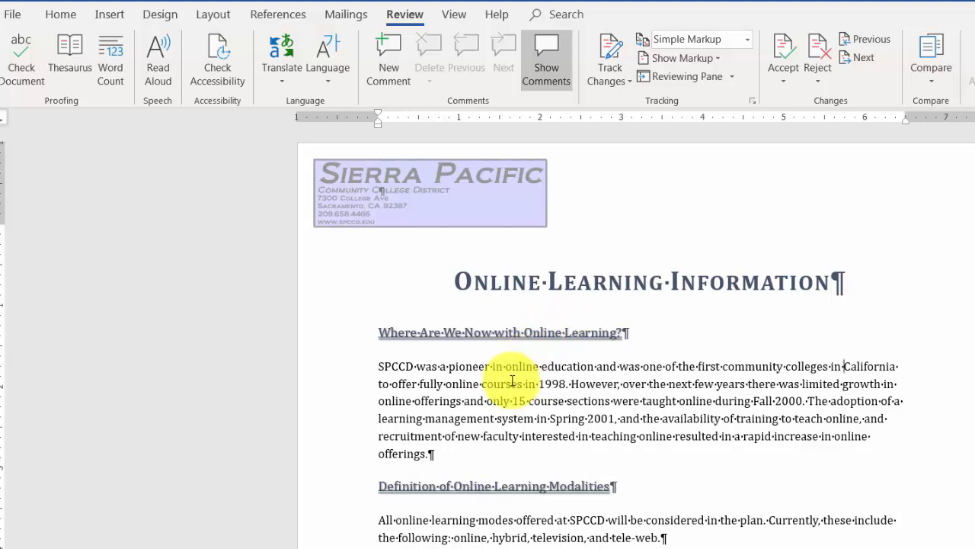
click(159, 57)
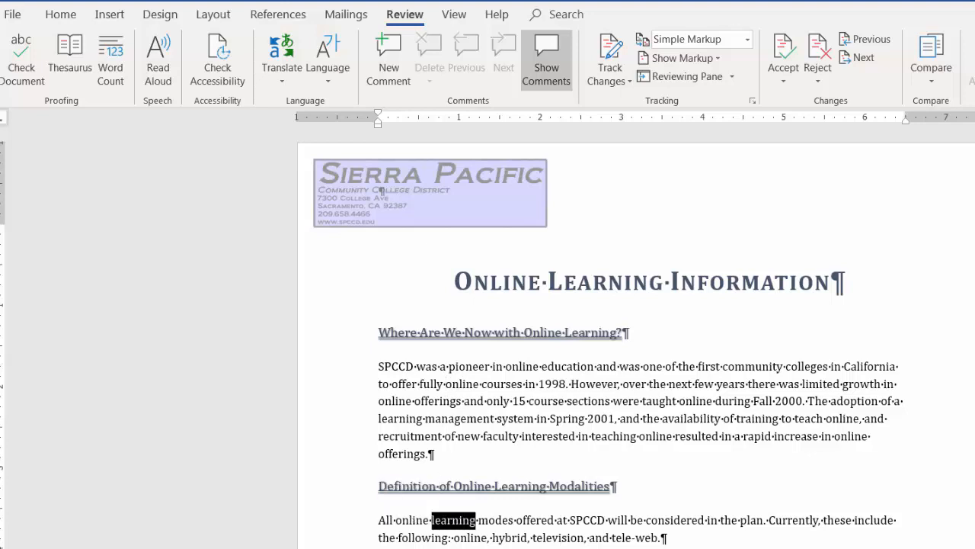
key(ctrl+alt+space)
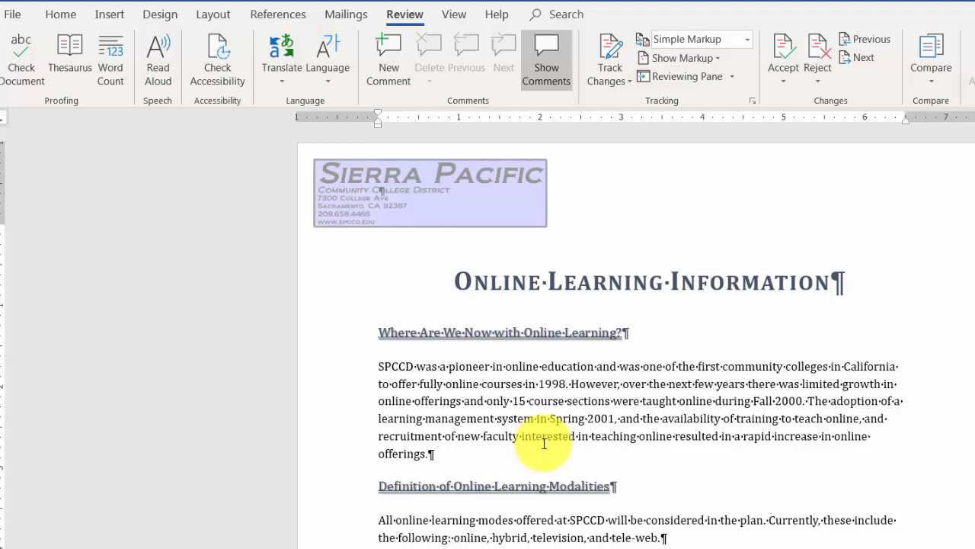
- Set the Title in the document's advanced properties to "Online Learning Information"
click(9, 15)
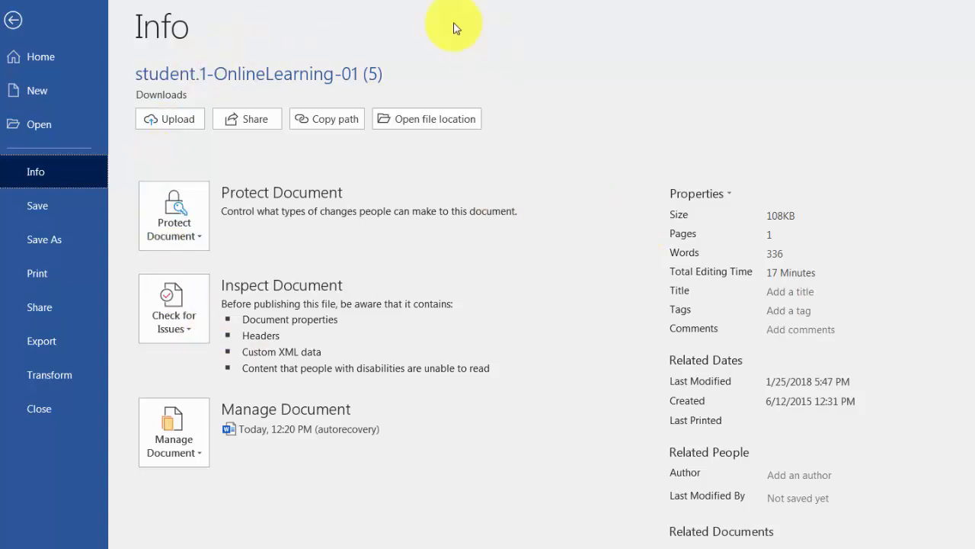
click(698, 195)
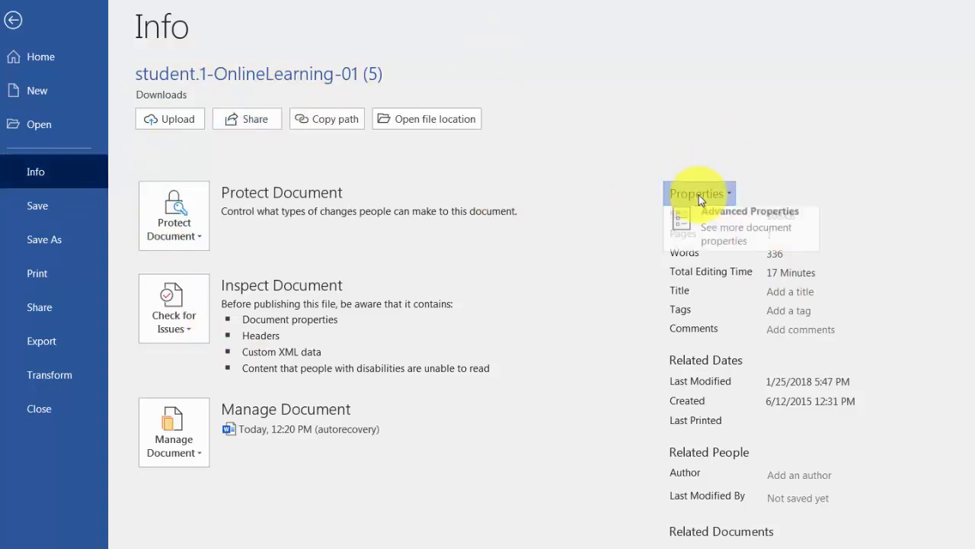
click(715, 231)
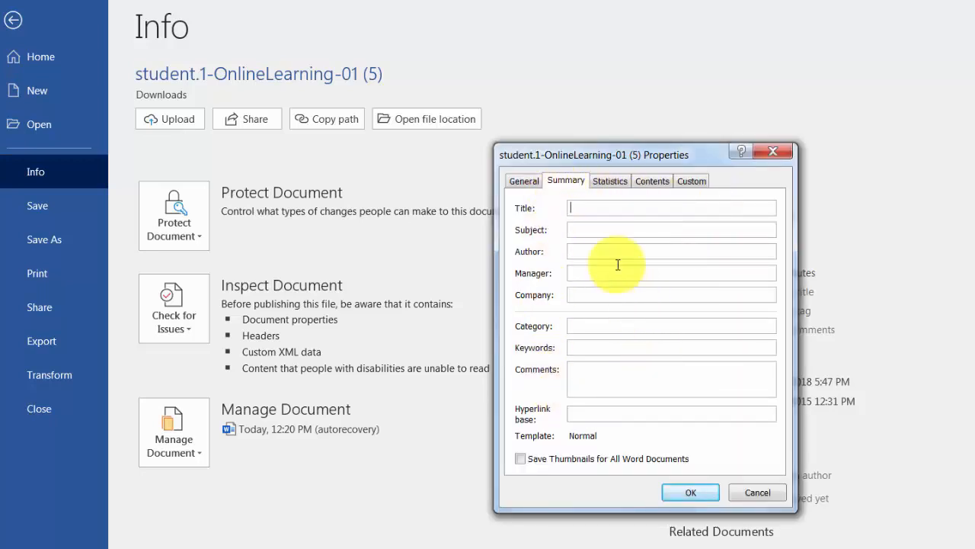
click(522, 181)
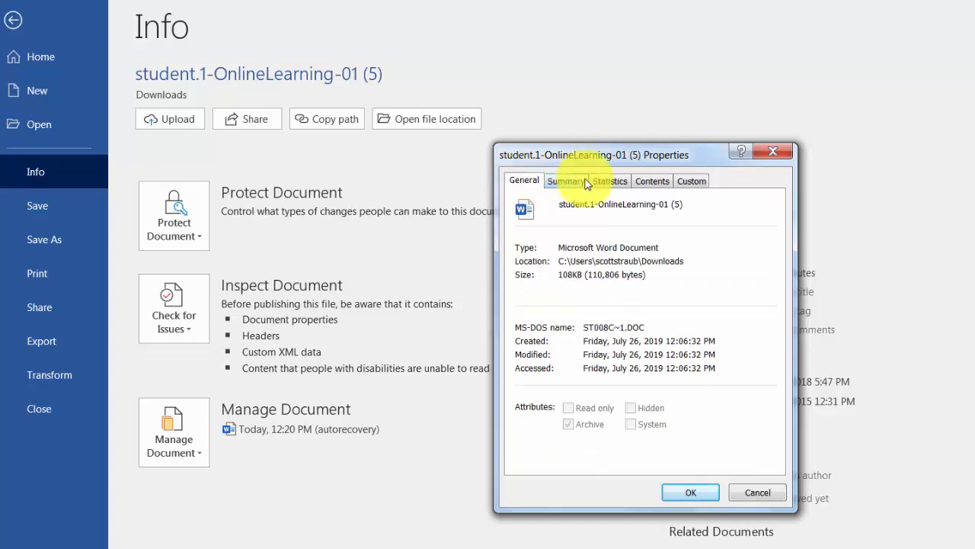
click(568, 180)
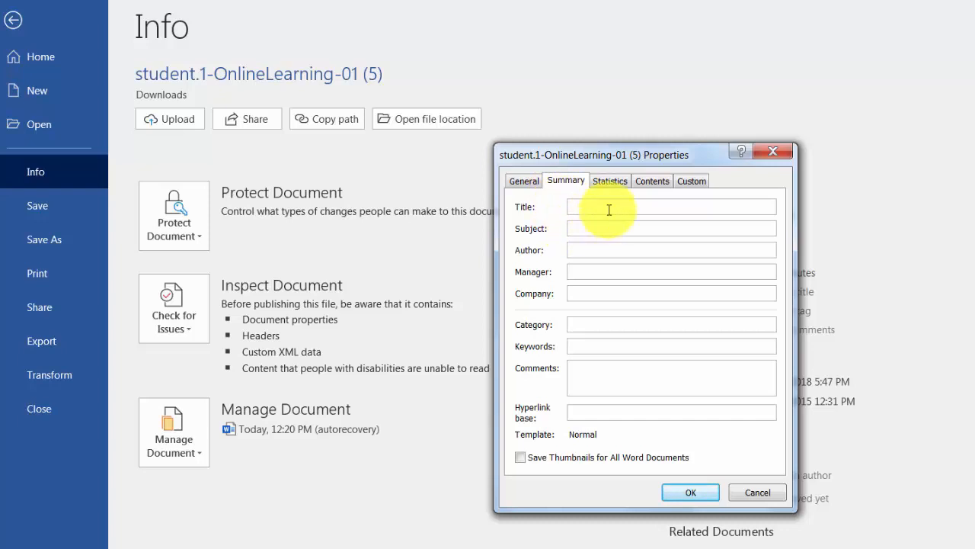
text(Online Learning Informa)
key(BackSpace)
key(BackSpace)
key(BackSpace)
key(BackSpace)
key(BackSpace)
key(BackSpace)
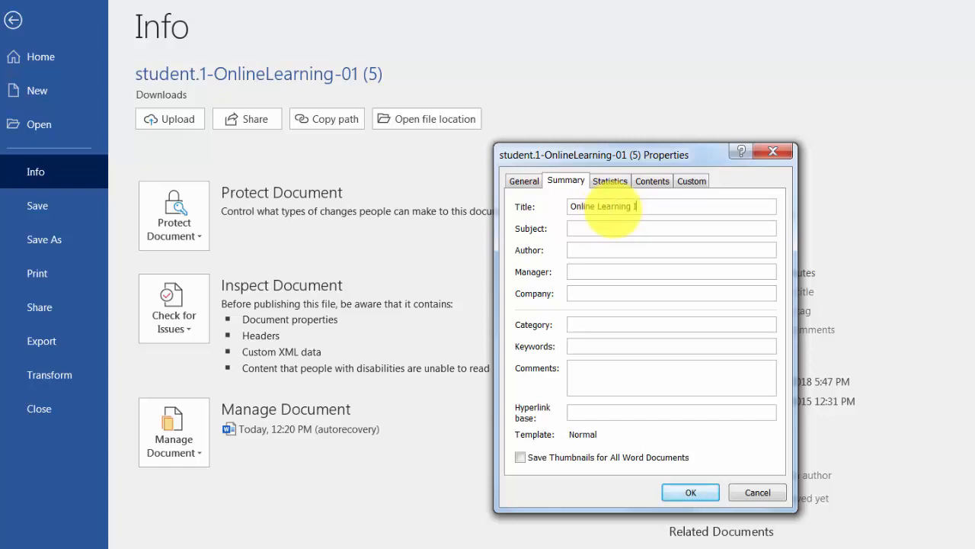
text(nformation)
- Set the Subject property to "Online Learning", enter the author's full name as Author, and return to the document
click(594, 227)
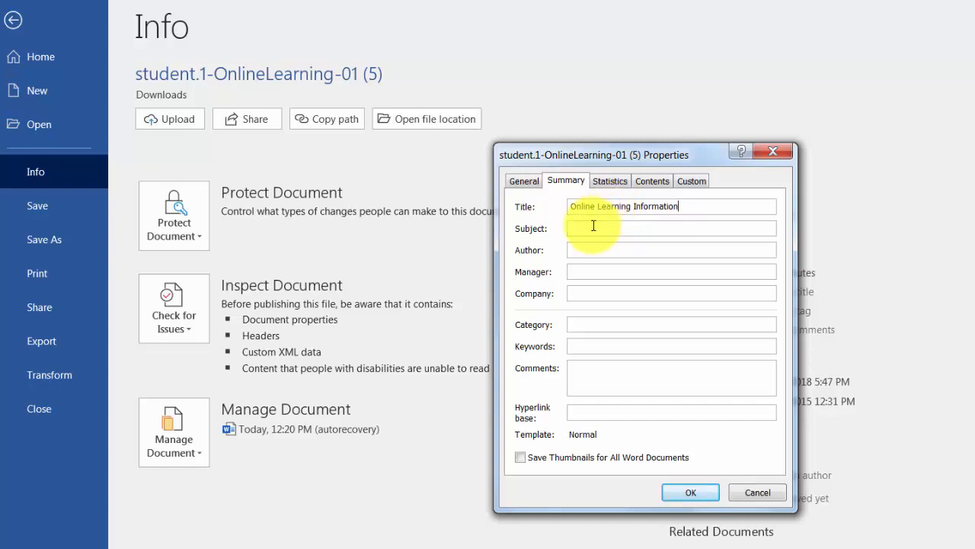
text(Online Learning)
click(603, 249)
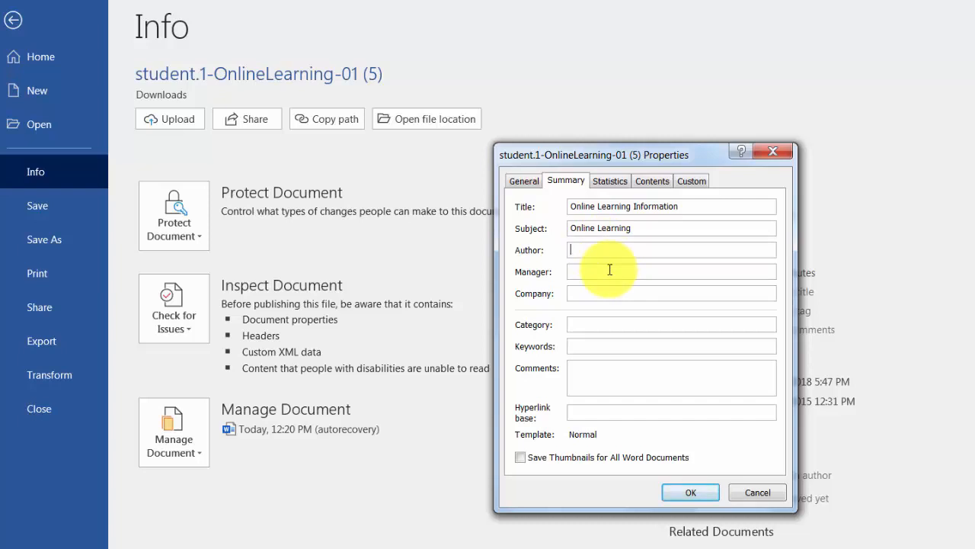
text(Tanesha Morris)
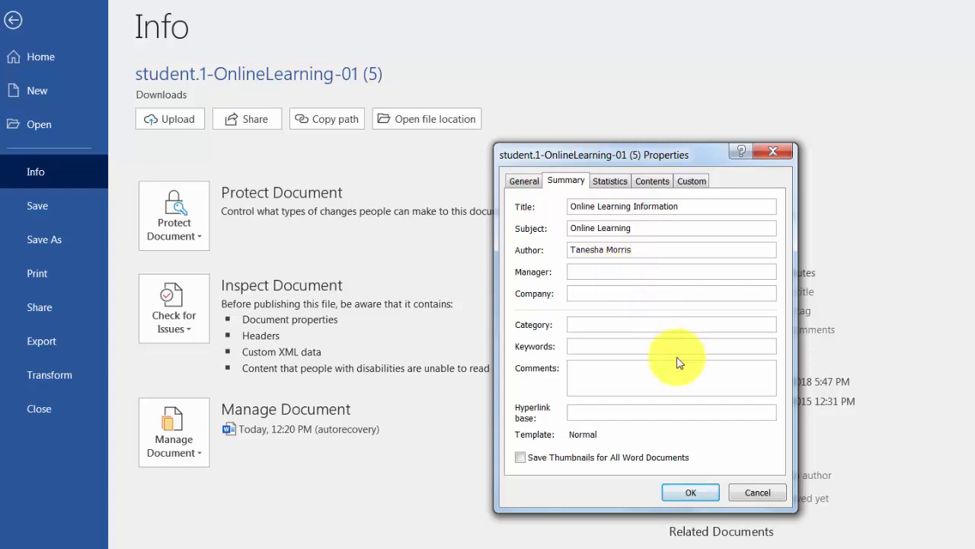
click(685, 494)
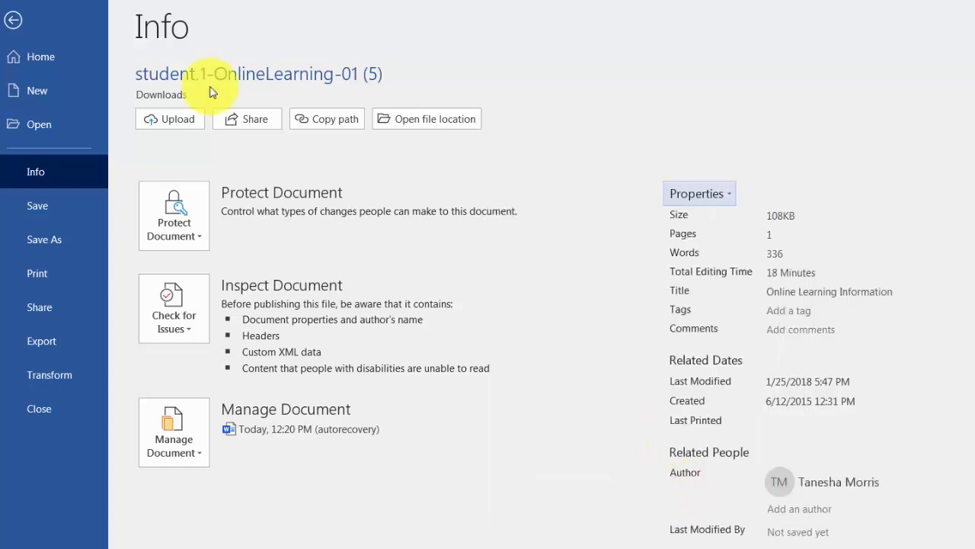
click(14, 20)
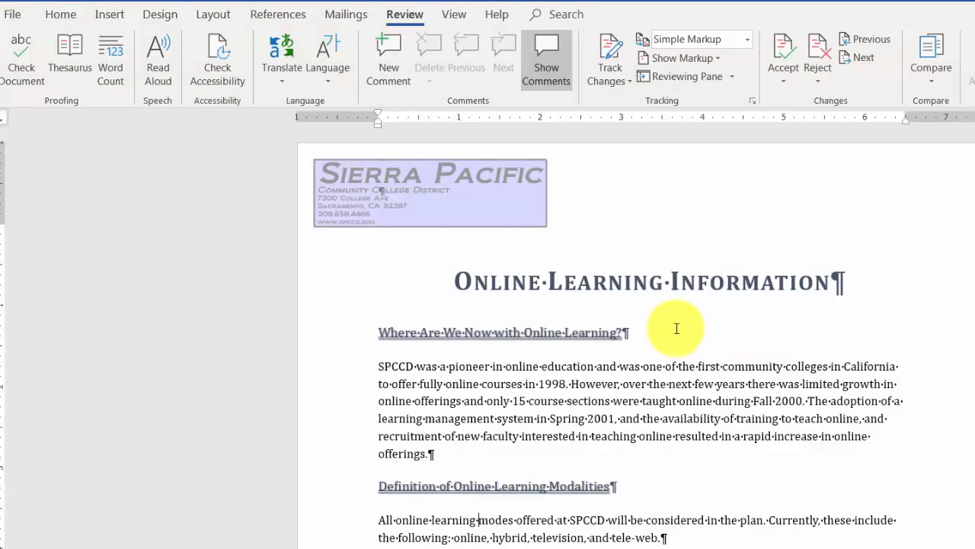